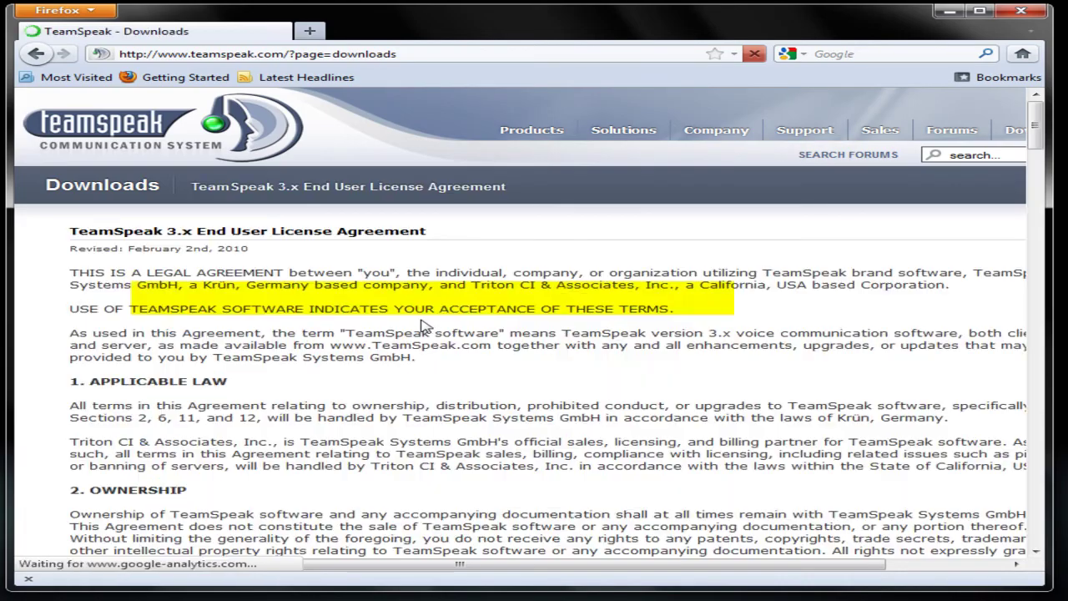
Accept the TeamSpeak licence, save ts2_client_rc2_2032.exe, then minimise the Downloads window and Firefox
{"action": "scroll", "coordinate": [542, 401], "scroll_direction": "down", "scroll_amount": 15}
{"action": "scroll", "coordinate": [543, 401], "scroll_direction": "down", "scroll_amount": 20}
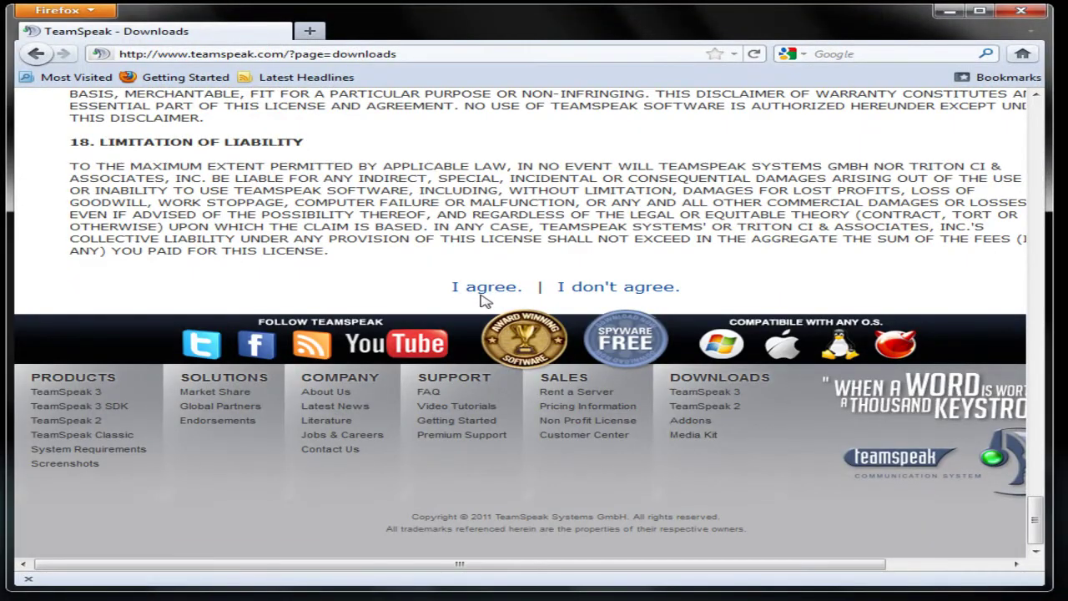
{"action": "left_click", "coordinate": [484, 292]}
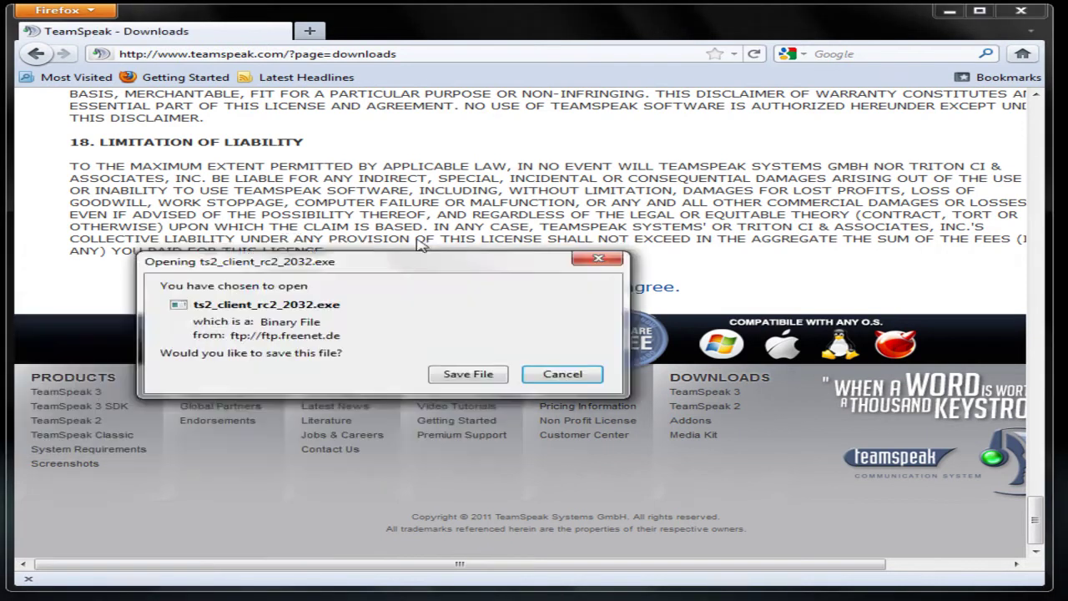
{"action": "left_click", "coordinate": [550, 306]}
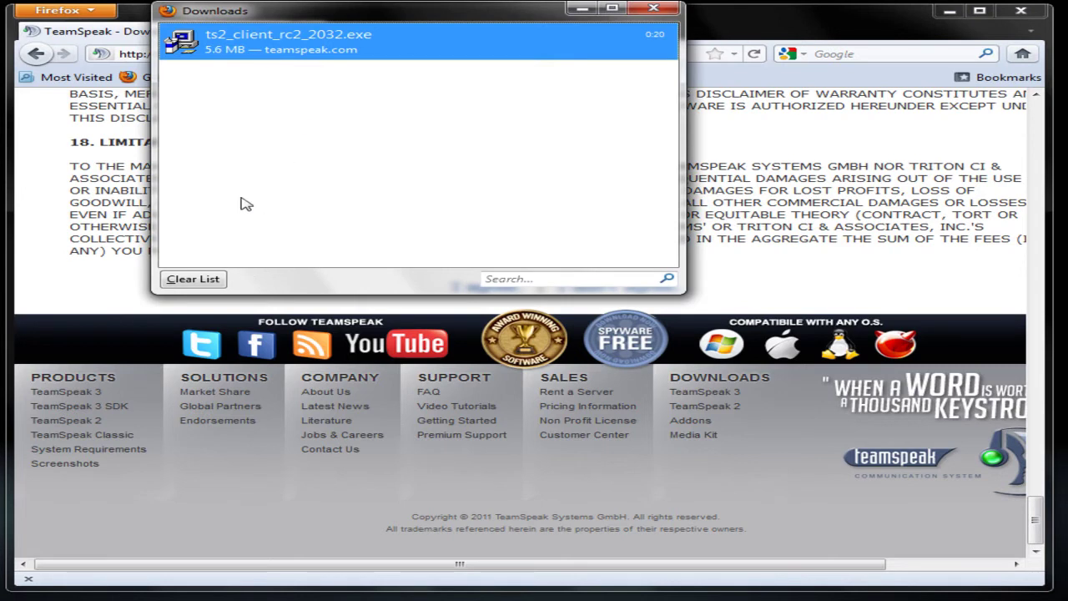
{"action": "left_click", "coordinate": [582, 9]}
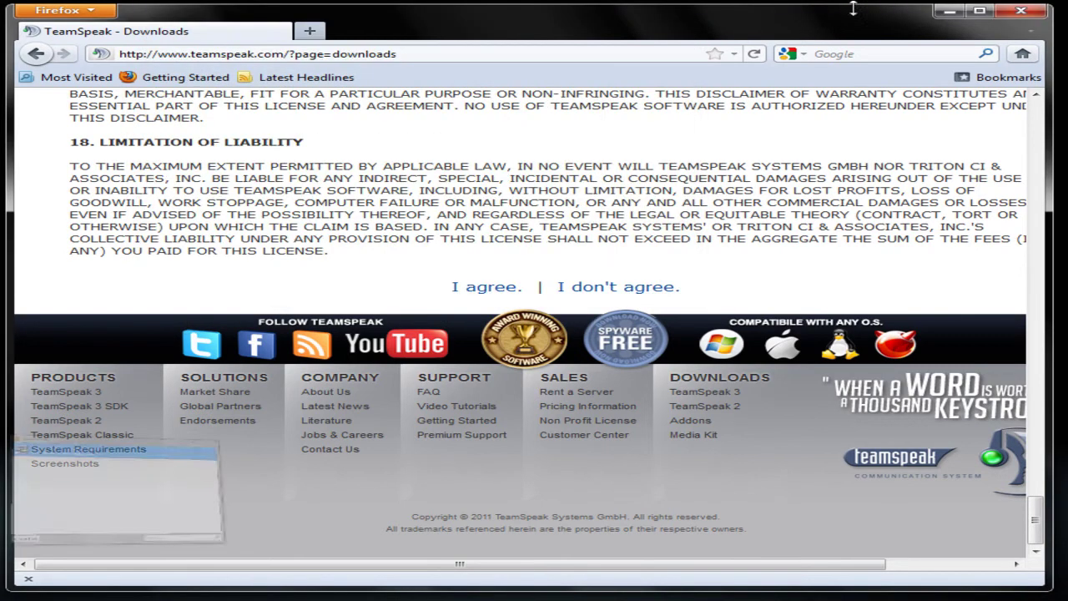
{"action": "left_click", "coordinate": [949, 11]}
Run the client installer, accept the licence, and install Teamspeak 2 RC2 with default folders and desktop icon
{"action": "double_click", "coordinate": [450, 262]}
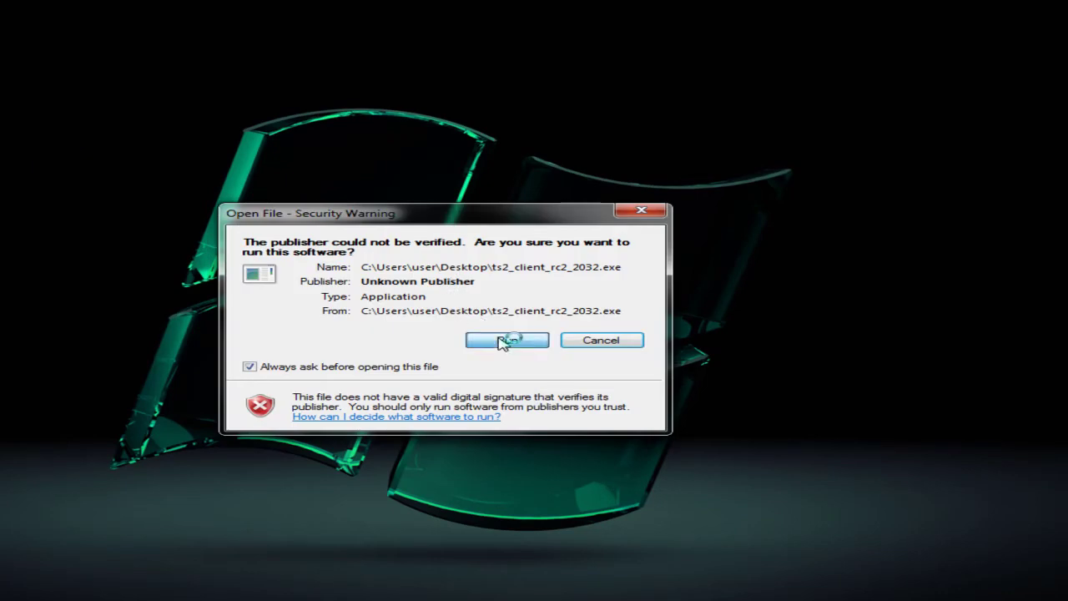
{"action": "left_click", "coordinate": [506, 342]}
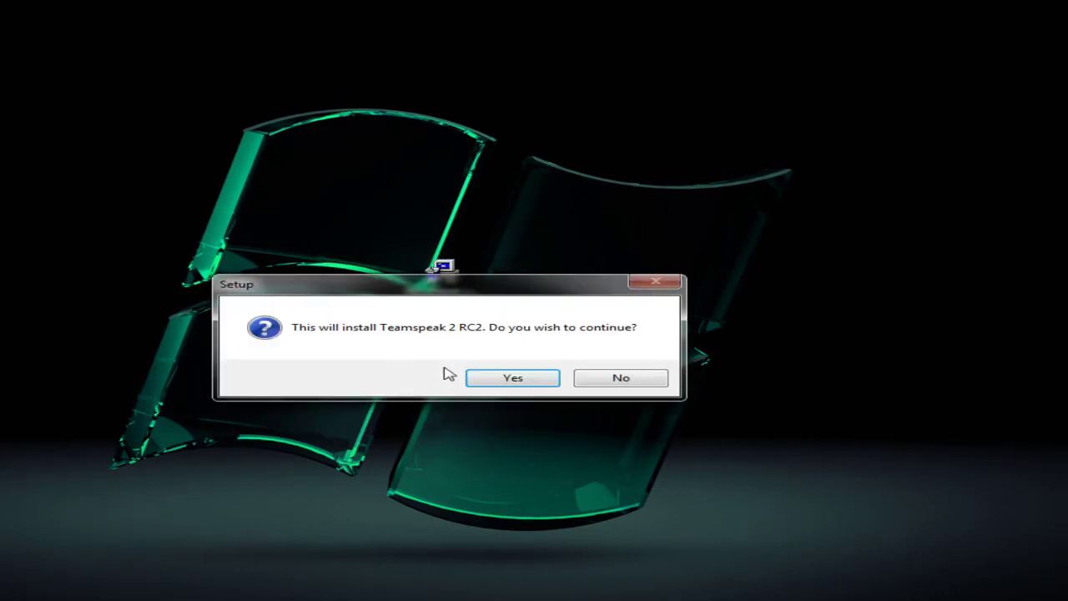
{"action": "left_click", "coordinate": [514, 381]}
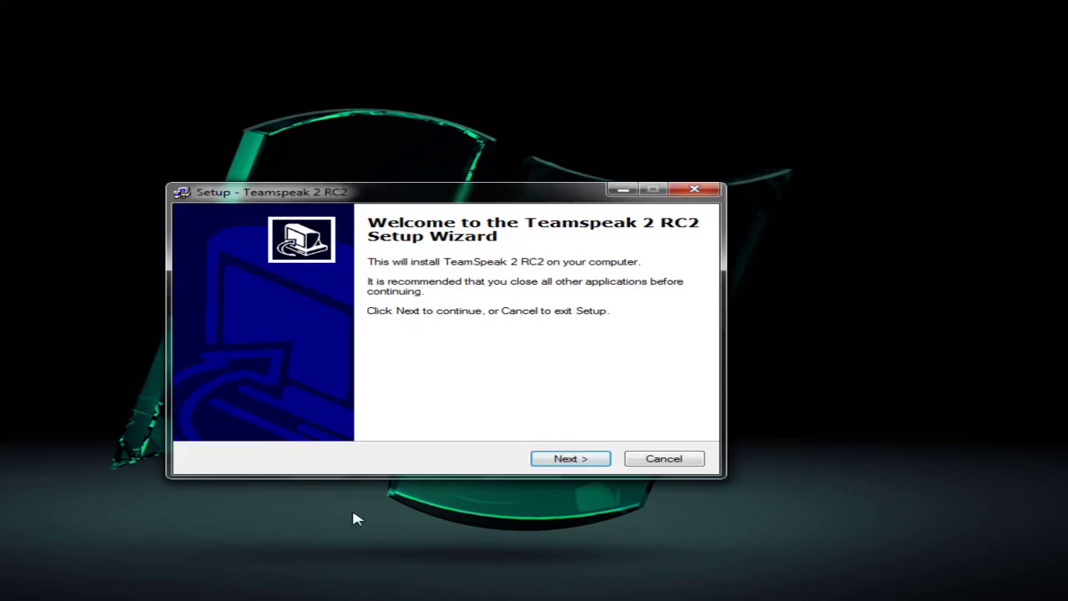
{"action": "left_click", "coordinate": [565, 460]}
{"action": "left_click", "coordinate": [254, 413]}
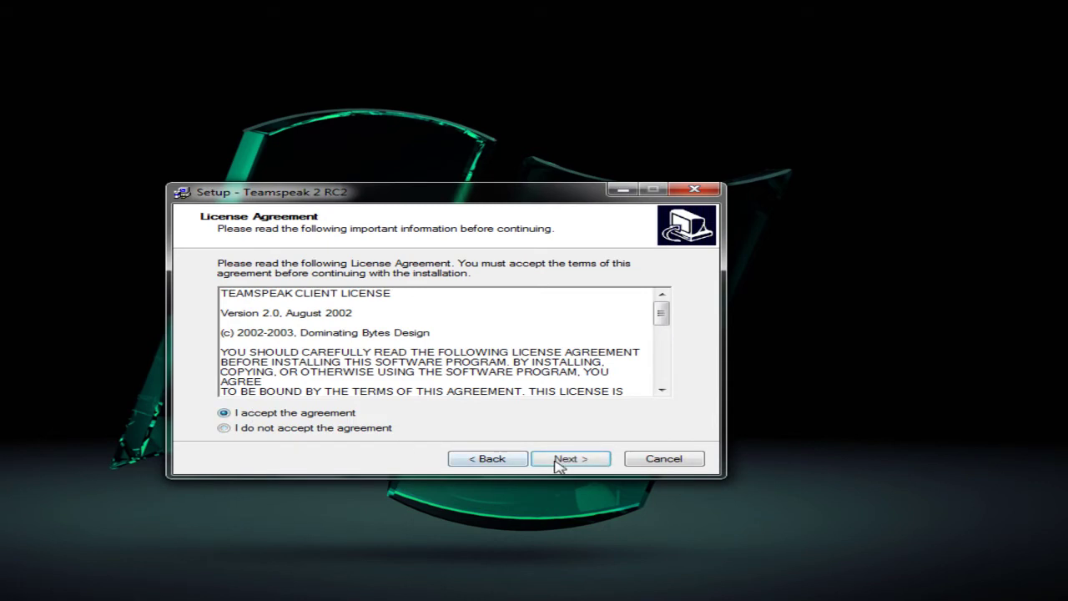
{"action": "left_click", "coordinate": [563, 461]}
{"action": "left_click", "coordinate": [559, 461]}
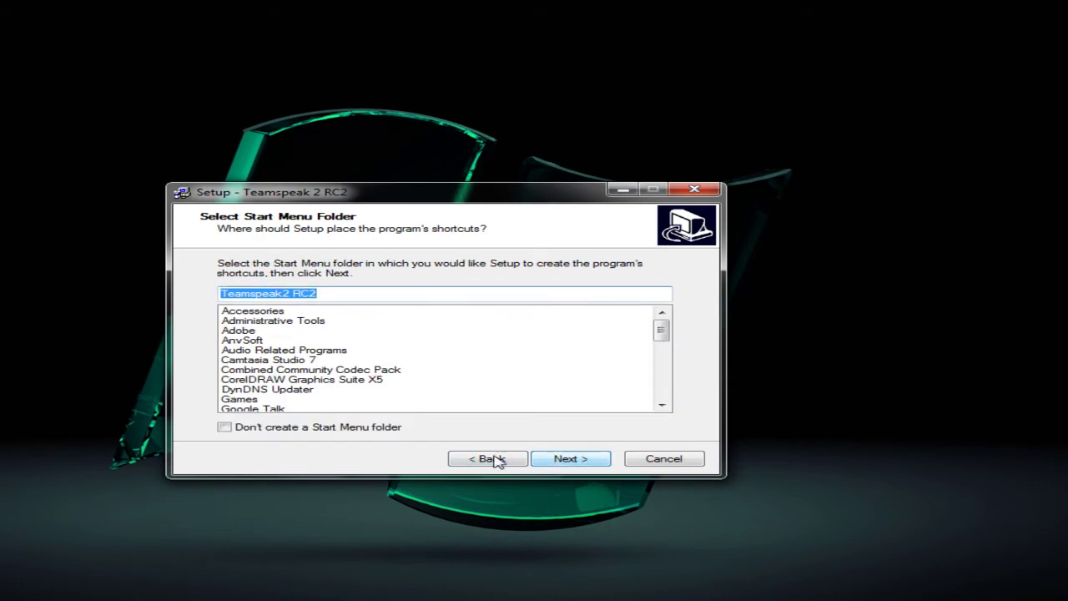
{"action": "left_click", "coordinate": [590, 462]}
{"action": "left_click", "coordinate": [580, 464]}
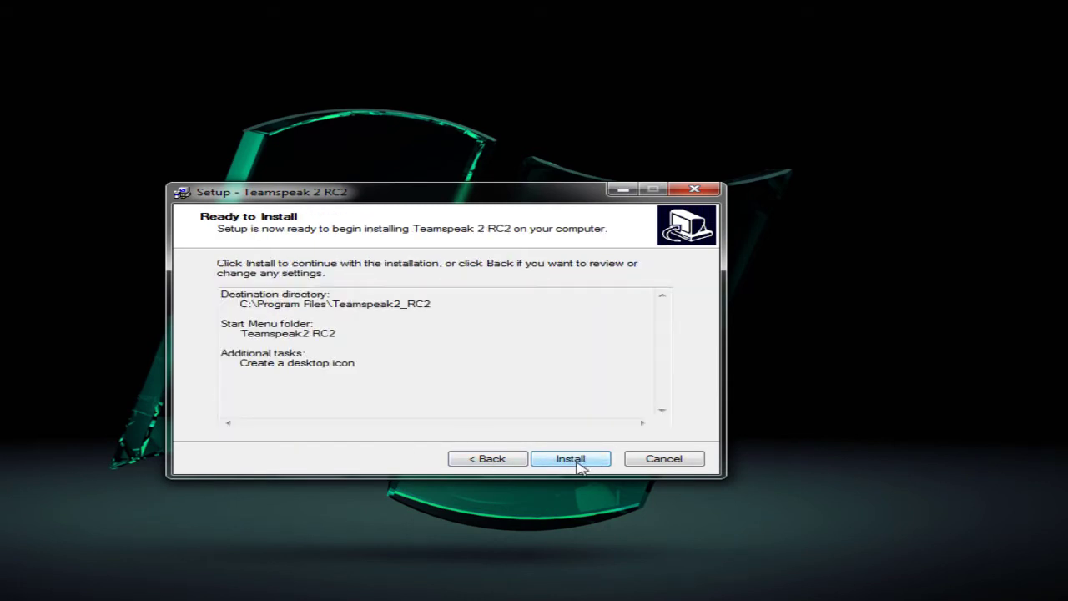
{"action": "left_click", "coordinate": [579, 463]}
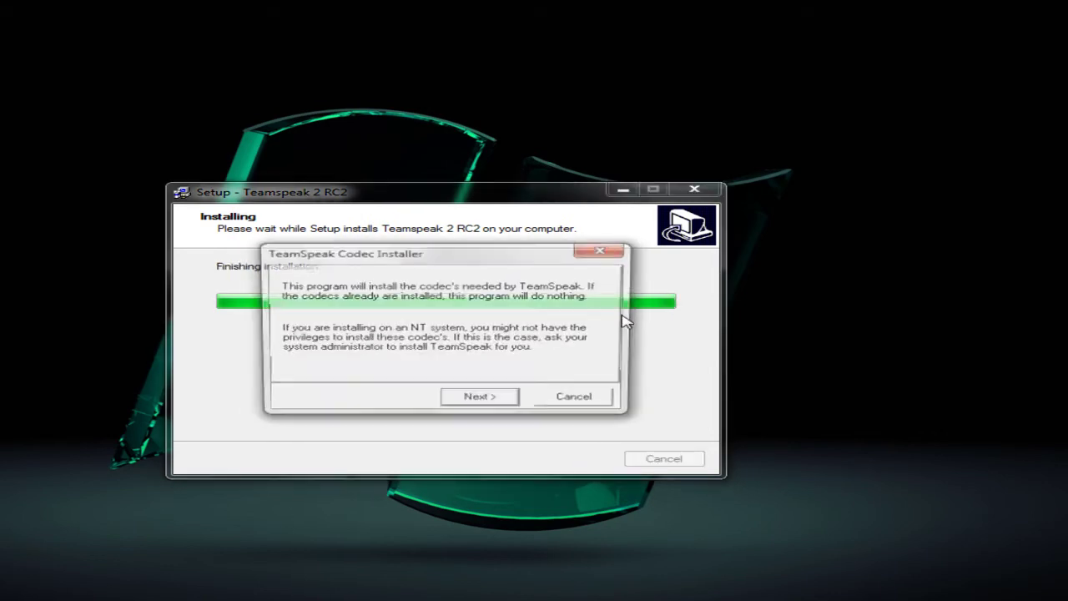
Install the TeamSpeak codecs and finish setup with Launch Teamspeak unchecked
{"action": "left_click", "coordinate": [495, 402]}
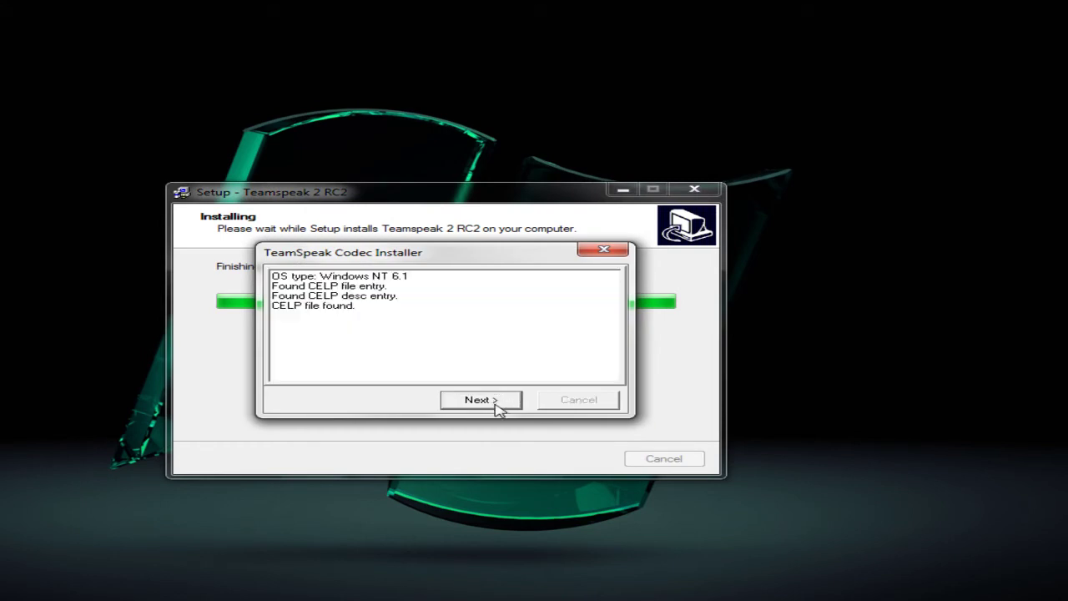
{"action": "left_click", "coordinate": [508, 402]}
{"action": "left_click", "coordinate": [553, 401]}
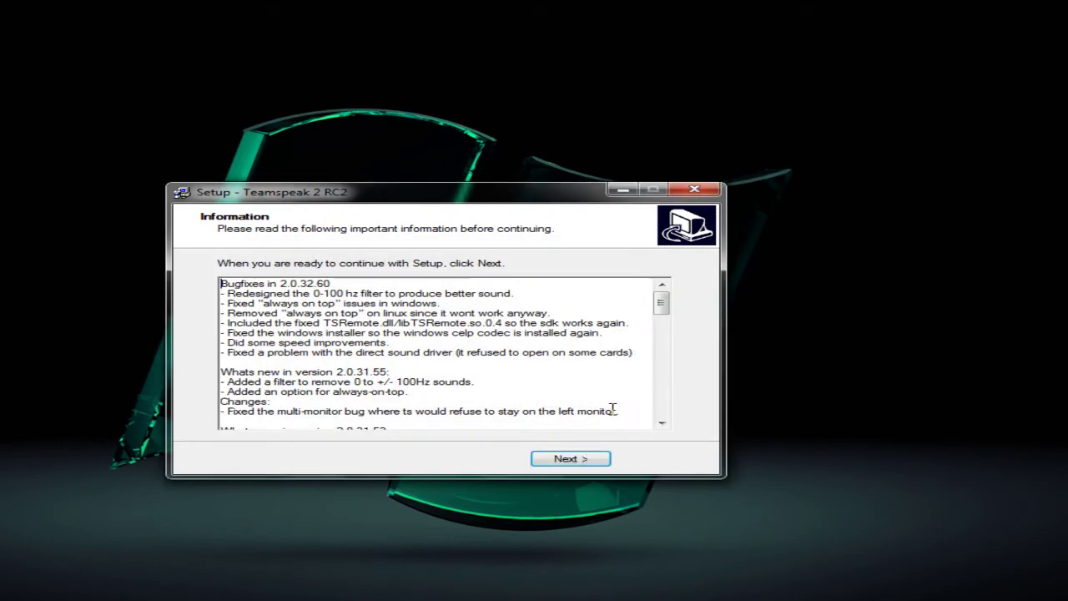
{"action": "left_click", "coordinate": [576, 458]}
{"action": "left_click", "coordinate": [465, 327]}
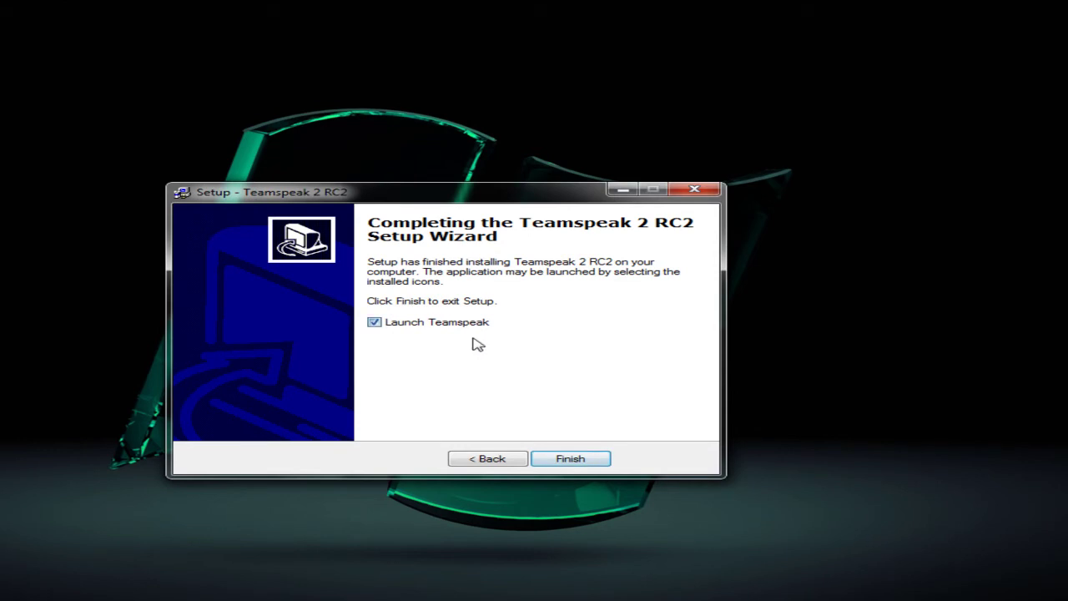
{"action": "left_click", "coordinate": [567, 456]}
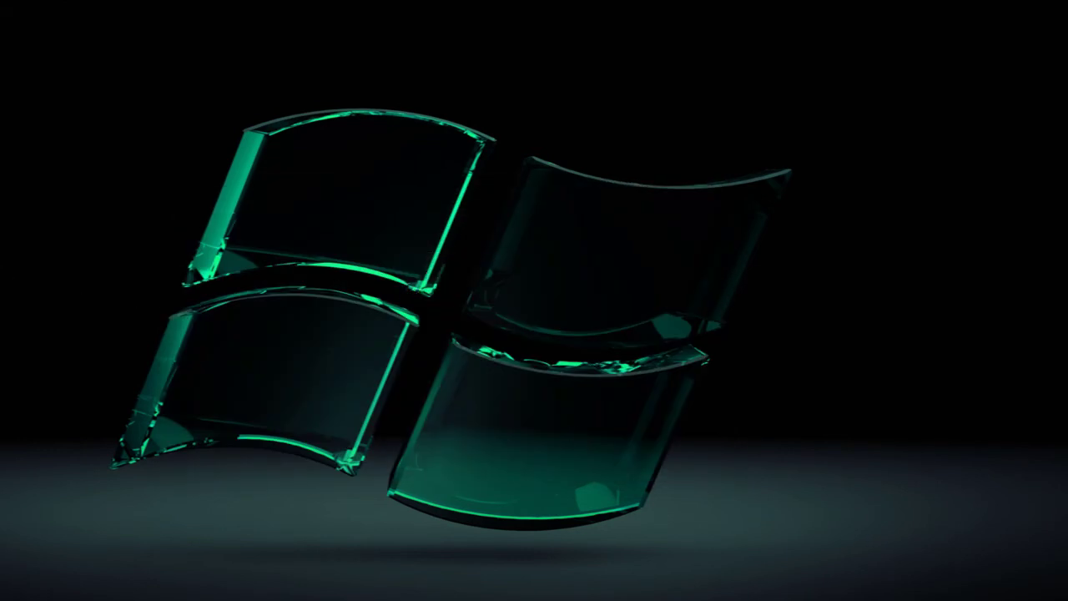
Permanently delete the client installer from the desktop and switch back to Firefox
{"action": "key", "text": "Delete"}
{"action": "key", "text": "Return"}
{"action": "key", "text": "shift+Delete"}
{"action": "key", "text": "Return"}
{"action": "key", "text": "alt+Tab"}
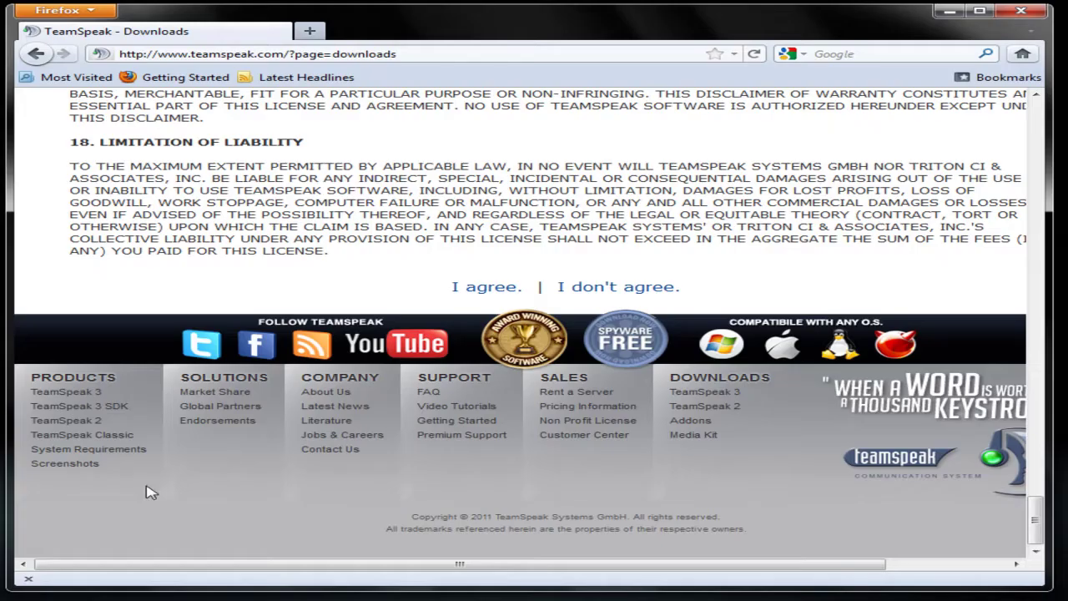
{"action": "scroll", "coordinate": [150, 492], "scroll_direction": "up", "scroll_amount": 5}
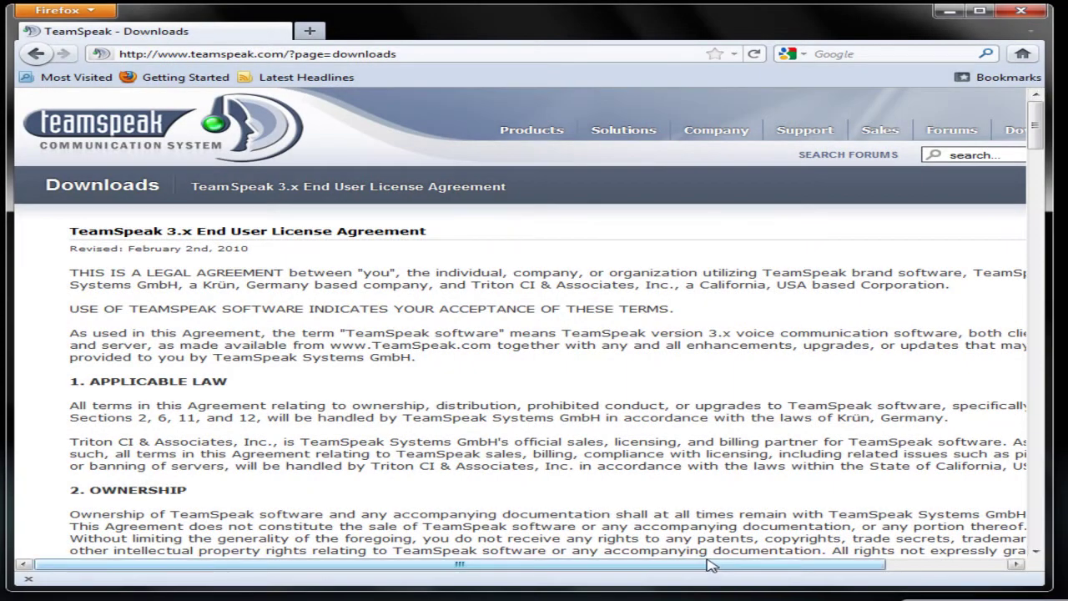
Go to the TeamSpeak 2 downloads page and choose the Windows Server 2.0.23.19 download
{"action": "left_click_drag", "start_coordinate": [709, 565], "coordinate": [807, 564]}
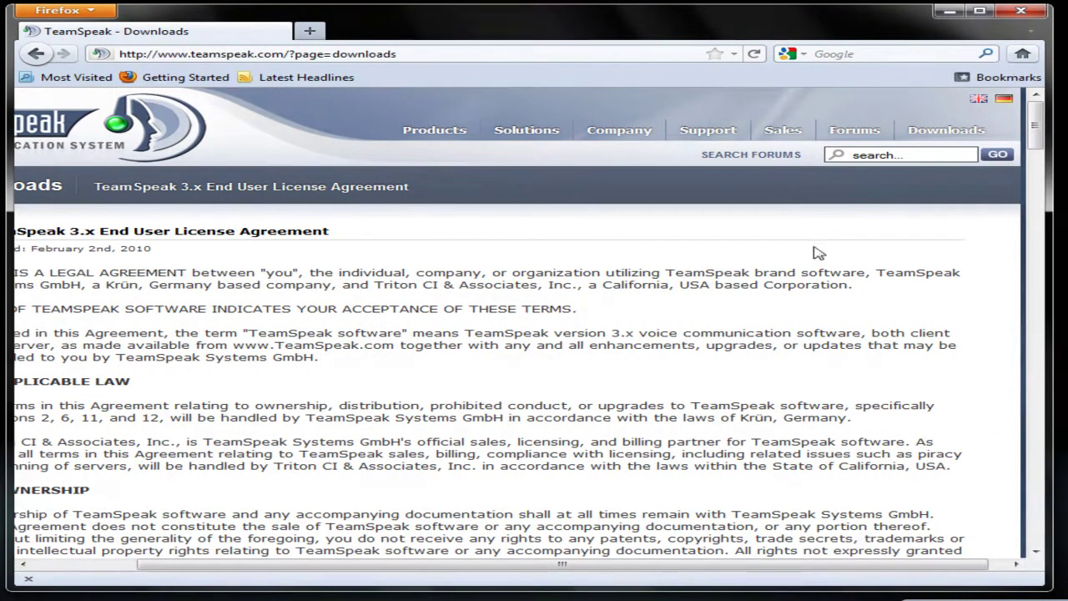
{"action": "mouse_move", "coordinate": [931, 135]}
{"action": "left_click", "coordinate": [938, 171]}
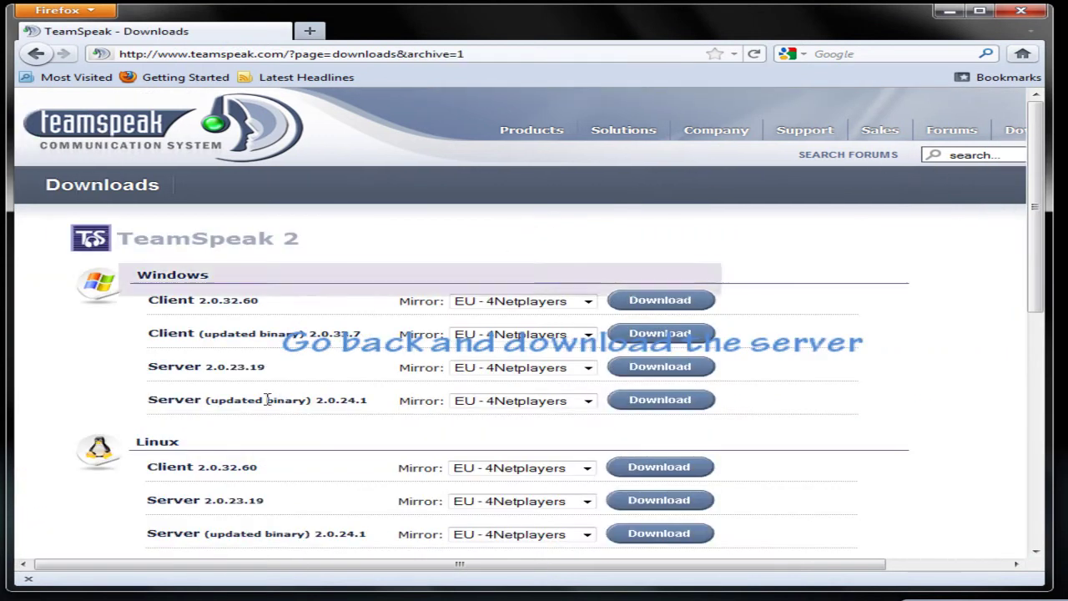
{"action": "scroll", "coordinate": [279, 390], "scroll_direction": "down", "scroll_amount": 2}
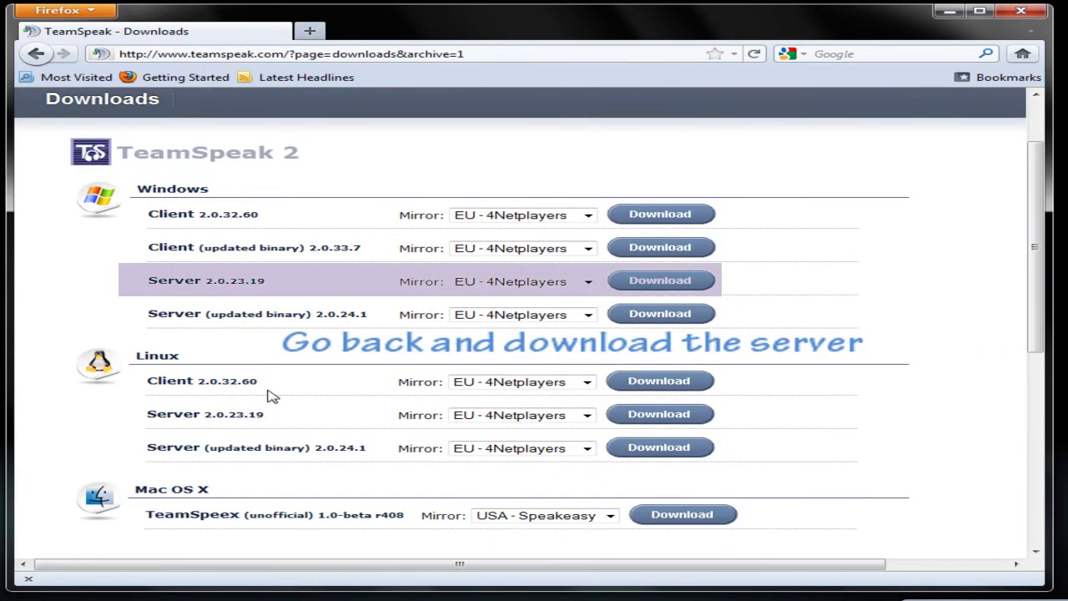
{"action": "left_click", "coordinate": [655, 287]}
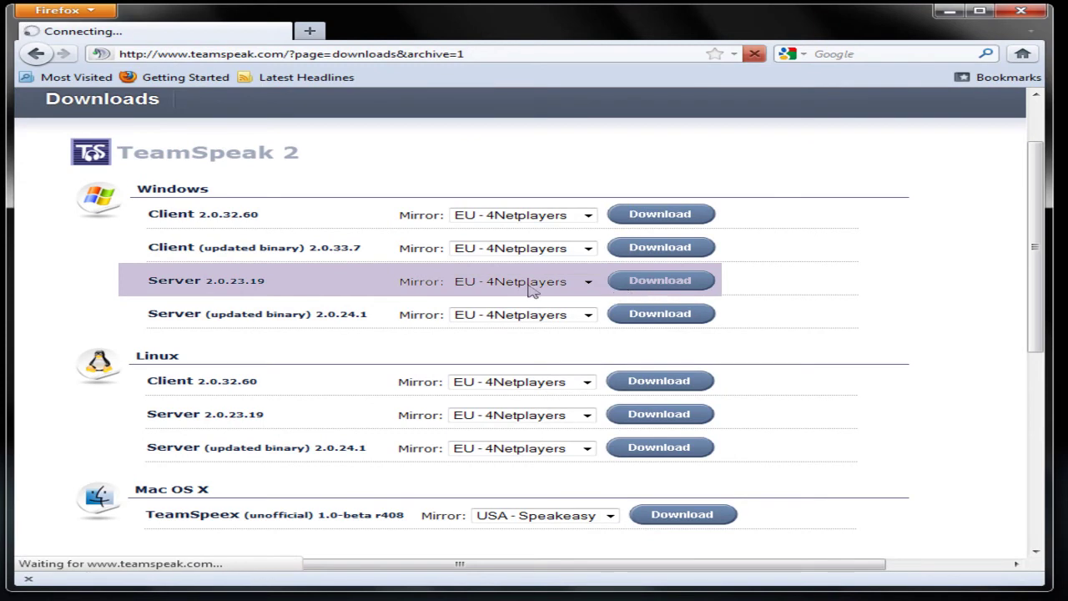
Accept the licence and save the ts2_server_rc2_202319.exe installer
{"action": "scroll", "coordinate": [438, 289], "scroll_direction": "down", "scroll_amount": 20}
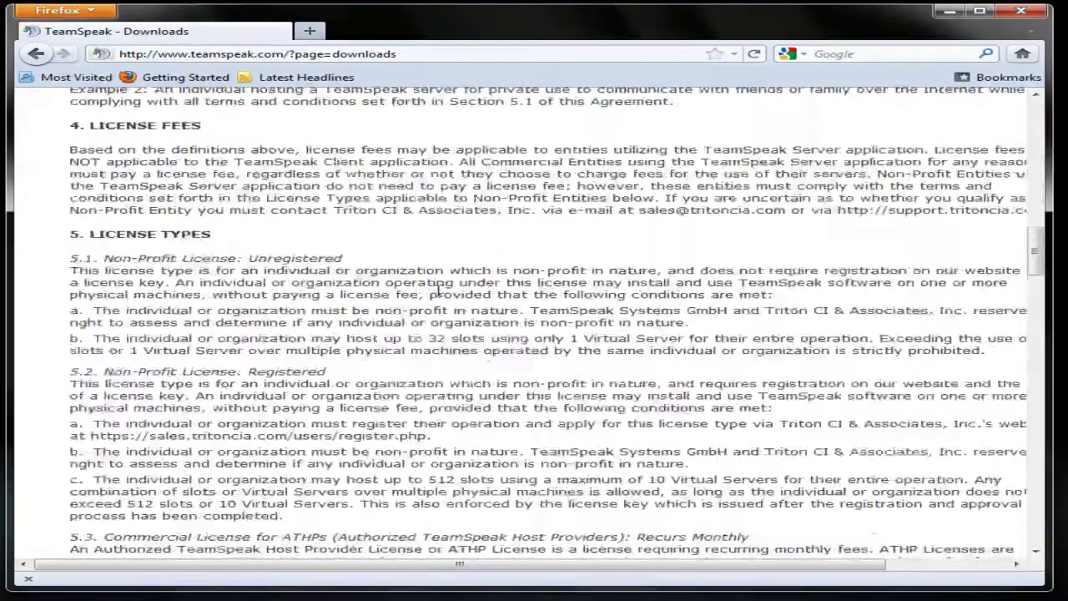
{"action": "scroll", "coordinate": [438, 290], "scroll_direction": "down", "scroll_amount": 15}
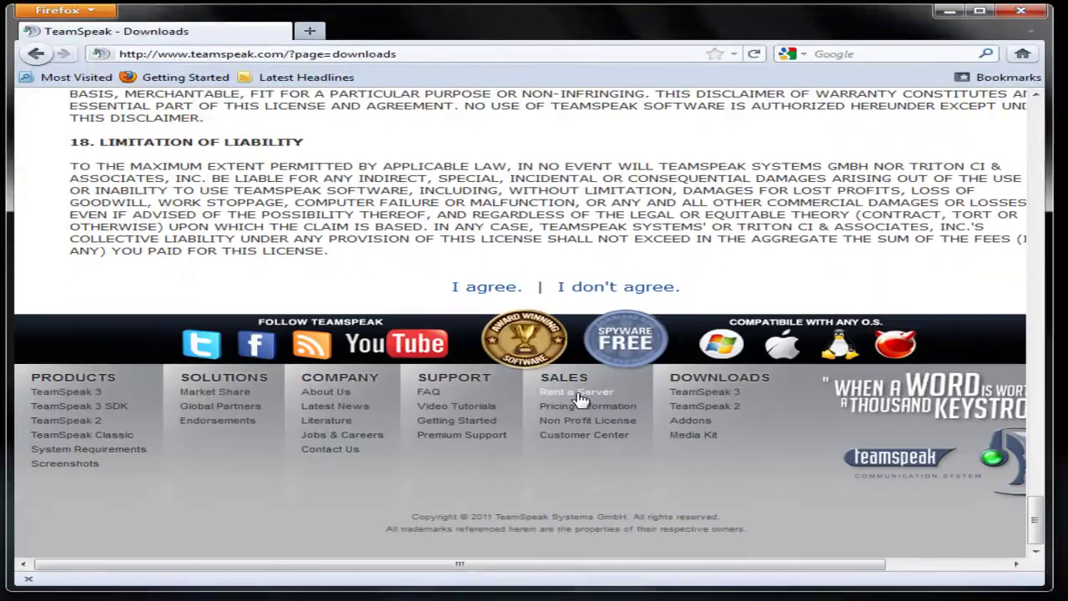
{"action": "left_click", "coordinate": [499, 291]}
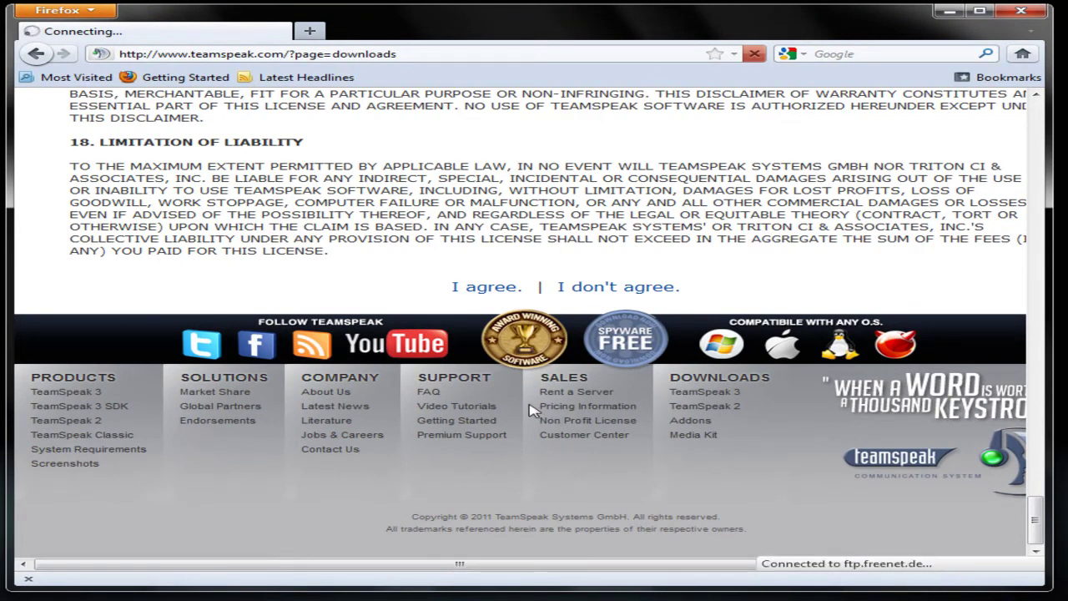
{"action": "left_click", "coordinate": [551, 307]}
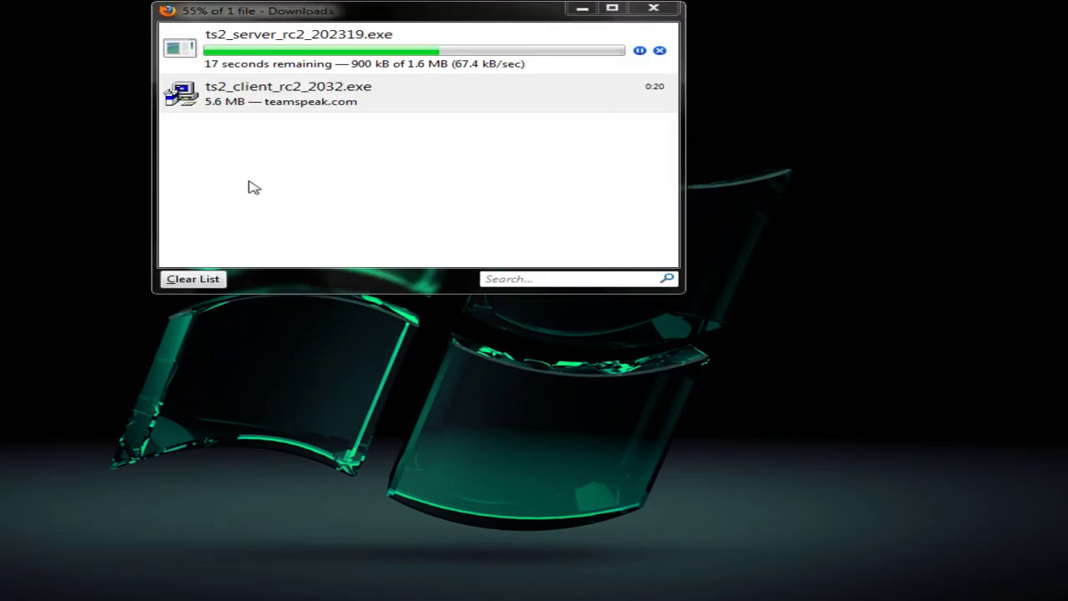
Clear the finished downloads list and close the Downloads window
{"action": "left_click", "coordinate": [375, 101]}
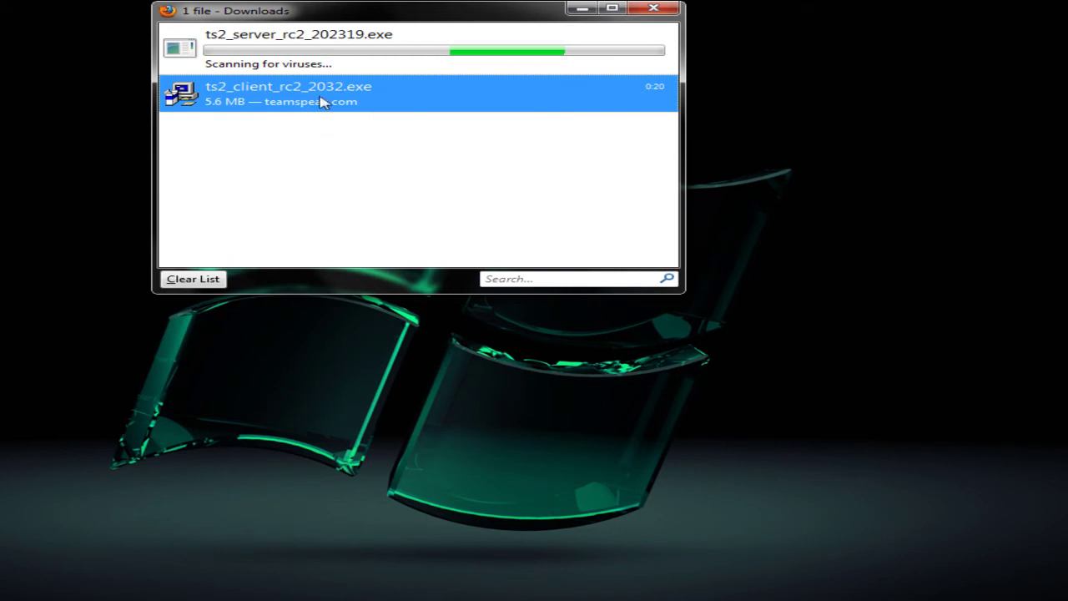
{"action": "left_click", "coordinate": [209, 284]}
{"action": "left_click", "coordinate": [653, 9]}
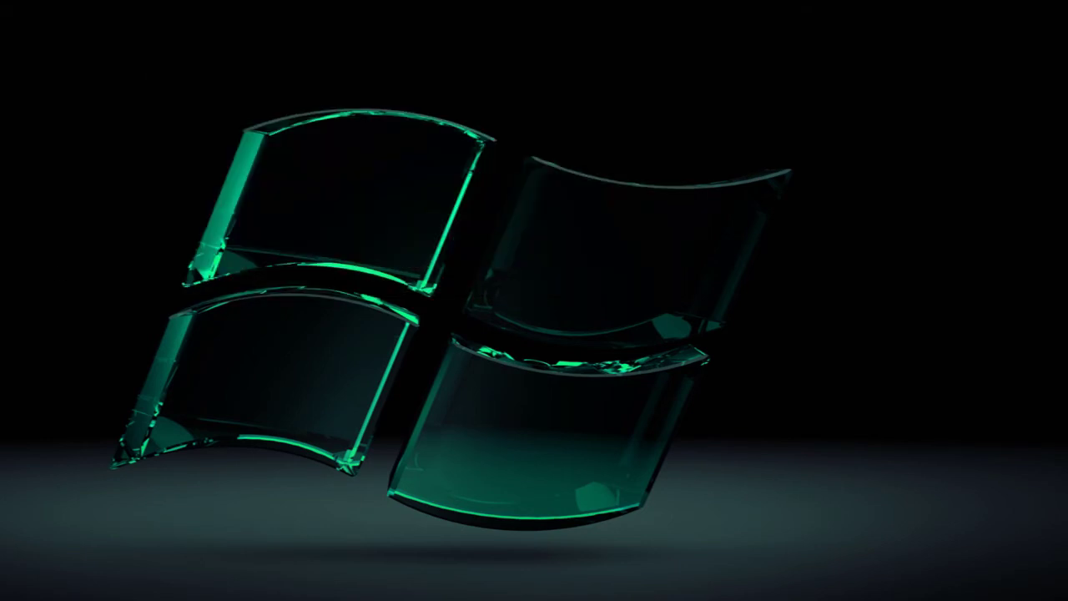
Launch the ts2_server installer from the desktop and confirm running it
{"action": "left_click", "coordinate": [524, 213]}
{"action": "double_click", "coordinate": [505, 238]}
{"action": "left_click", "coordinate": [486, 342]}
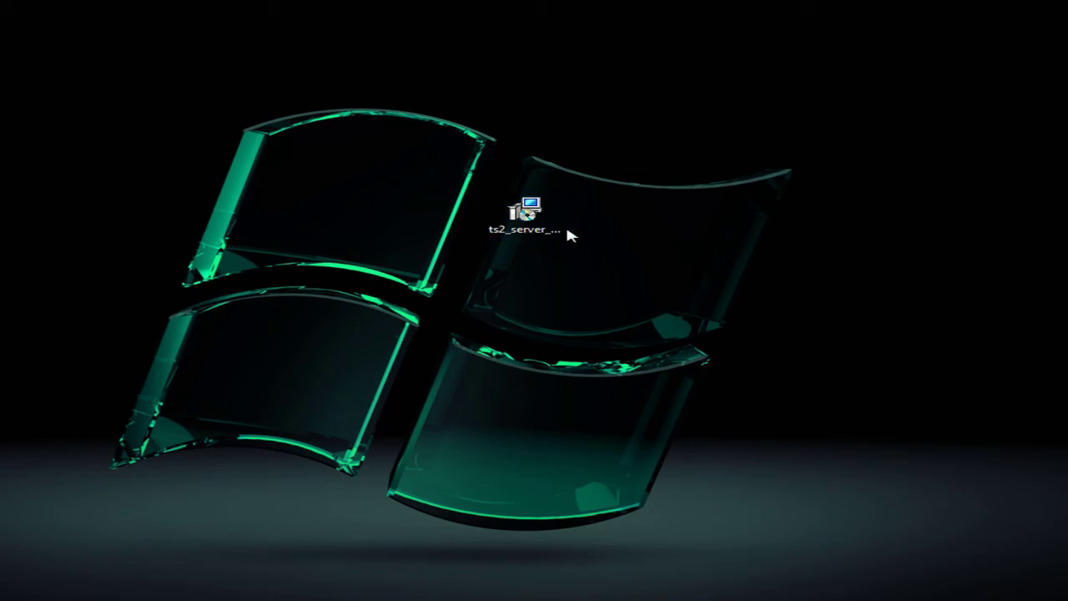
Accept the licence, install into the existing Teamspeak2_RC2 folder with defaults, and finish with launch unchecked
{"action": "left_click", "coordinate": [574, 451]}
{"action": "left_click", "coordinate": [268, 402]}
{"action": "left_click", "coordinate": [564, 446]}
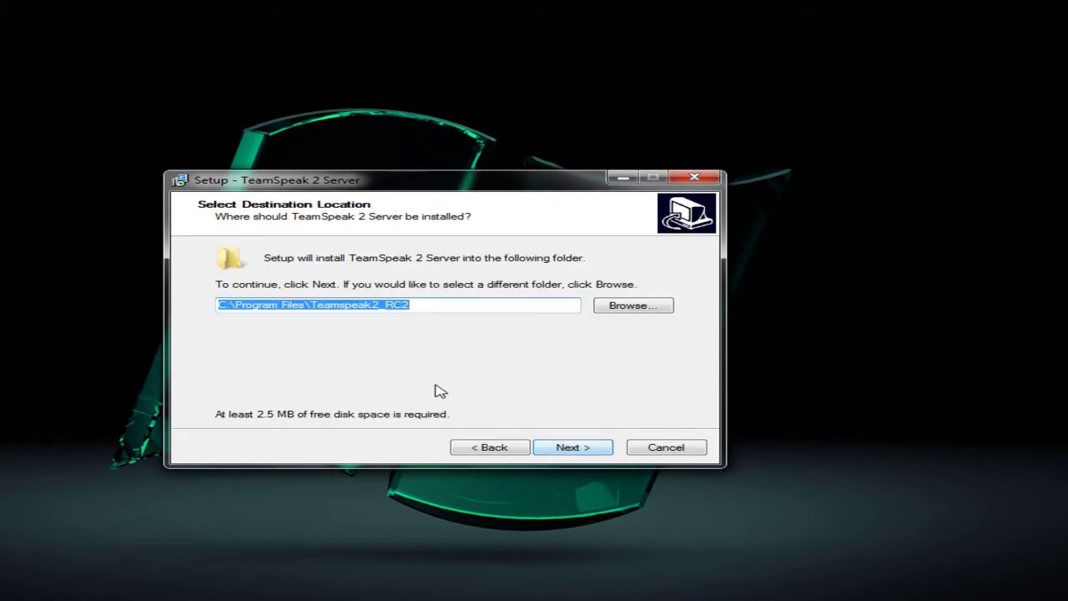
{"action": "left_click", "coordinate": [571, 454]}
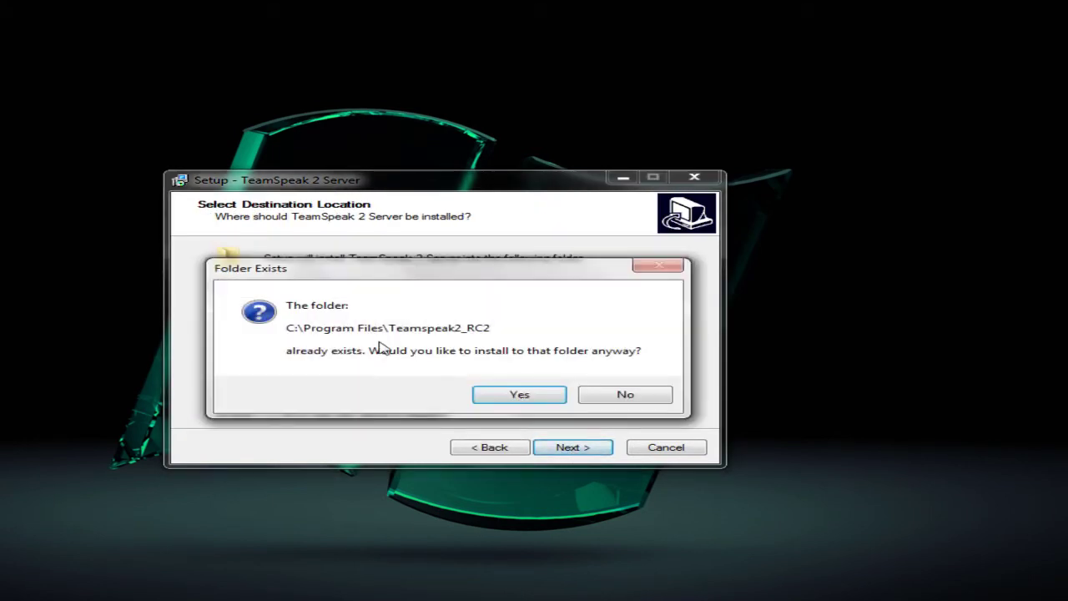
{"action": "left_click", "coordinate": [482, 399]}
{"action": "left_click", "coordinate": [570, 448]}
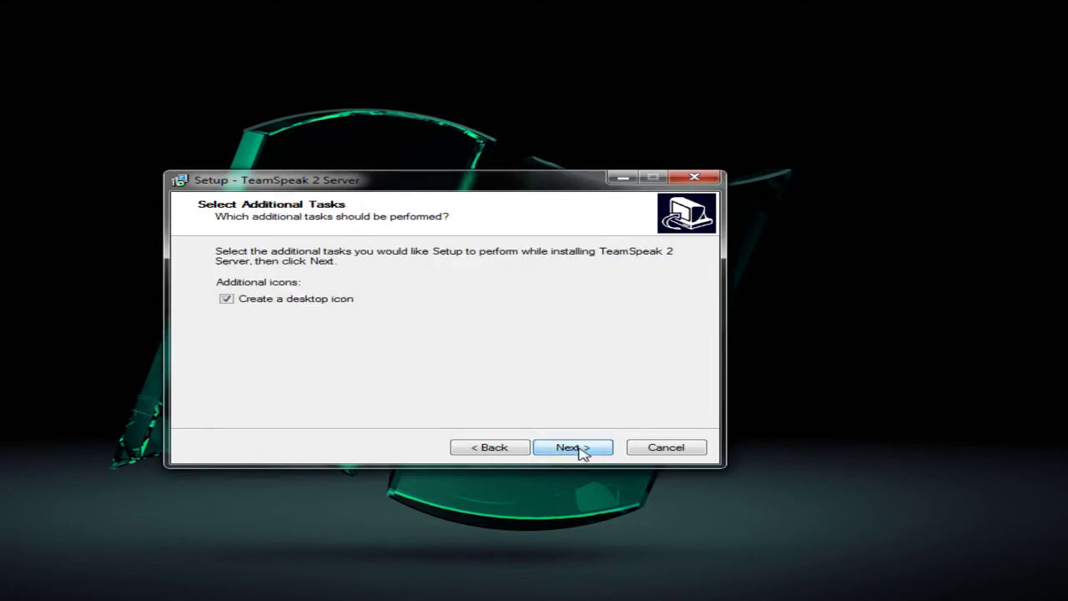
{"action": "left_click", "coordinate": [568, 448]}
{"action": "left_click", "coordinate": [566, 448]}
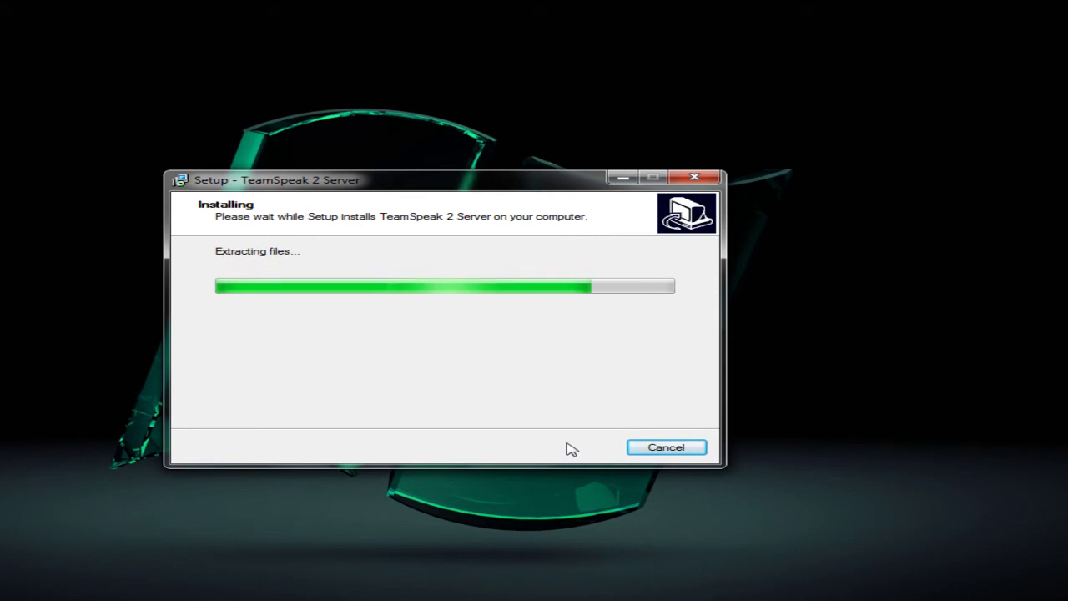
{"action": "left_click", "coordinate": [583, 456]}
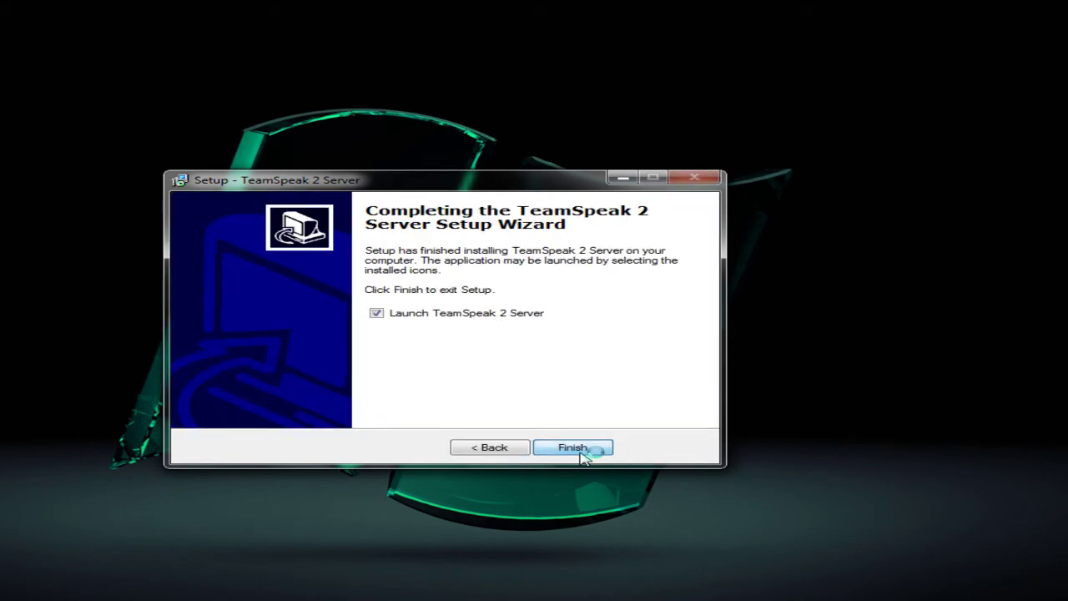
{"action": "left_click", "coordinate": [469, 313]}
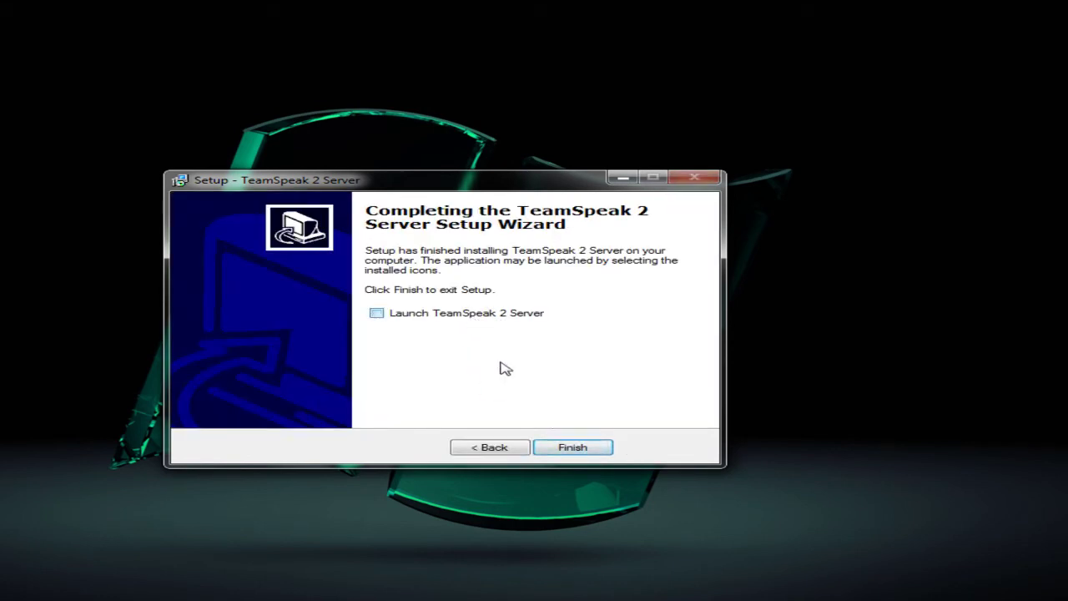
{"action": "left_click", "coordinate": [571, 446]}
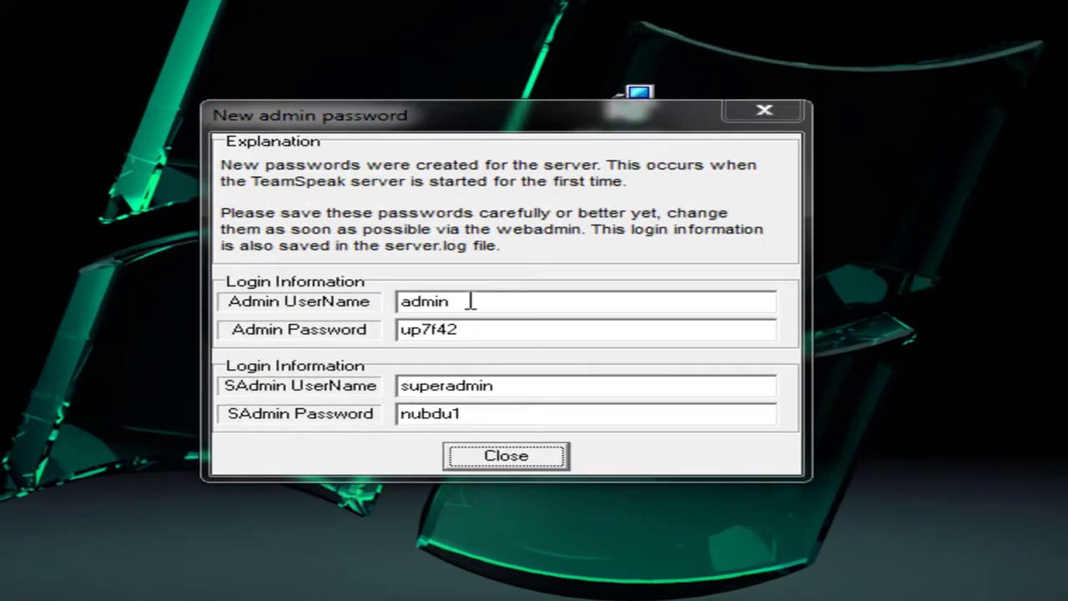
Select the admin username in the login details and start Notepad from Start search
{"action": "left_click_drag", "start_coordinate": [422, 337], "coordinate": [379, 338]}
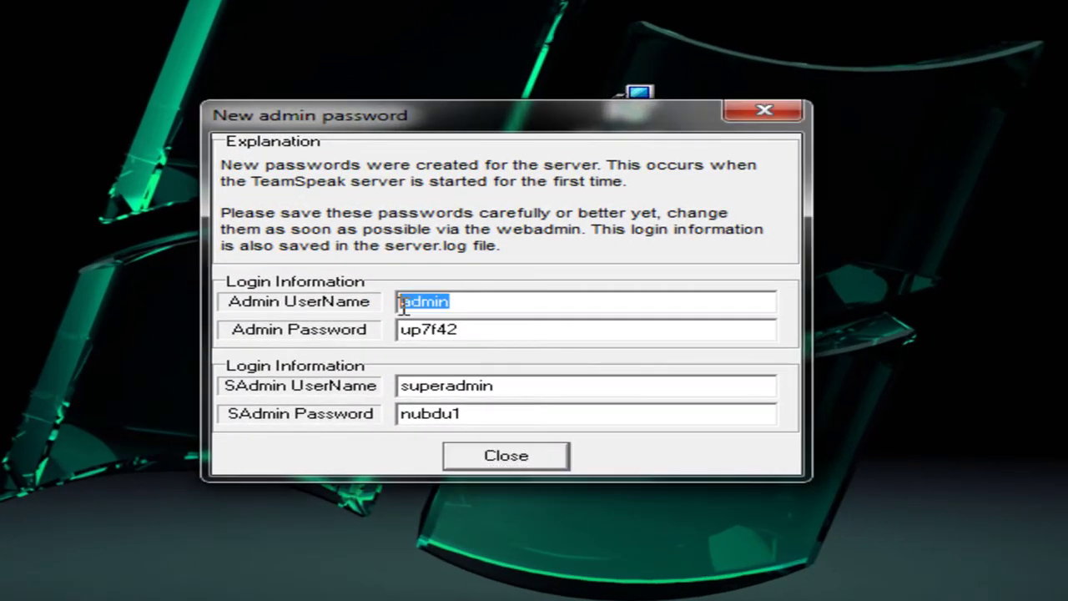
{"action": "left_click", "coordinate": [457, 303]}
{"action": "key", "text": "super"}
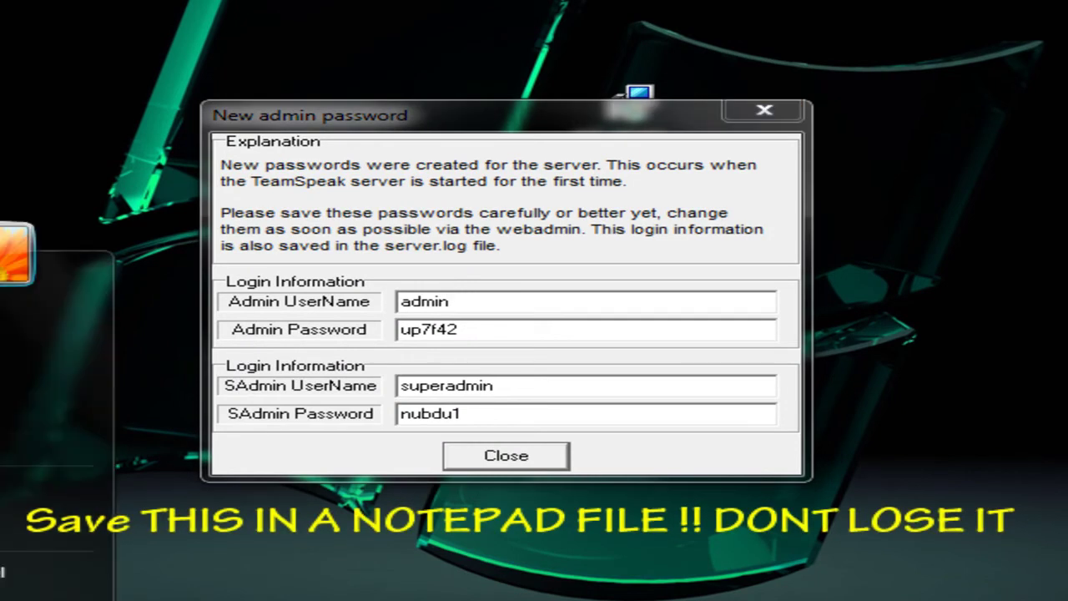
{"action": "type", "text": "notepad"}
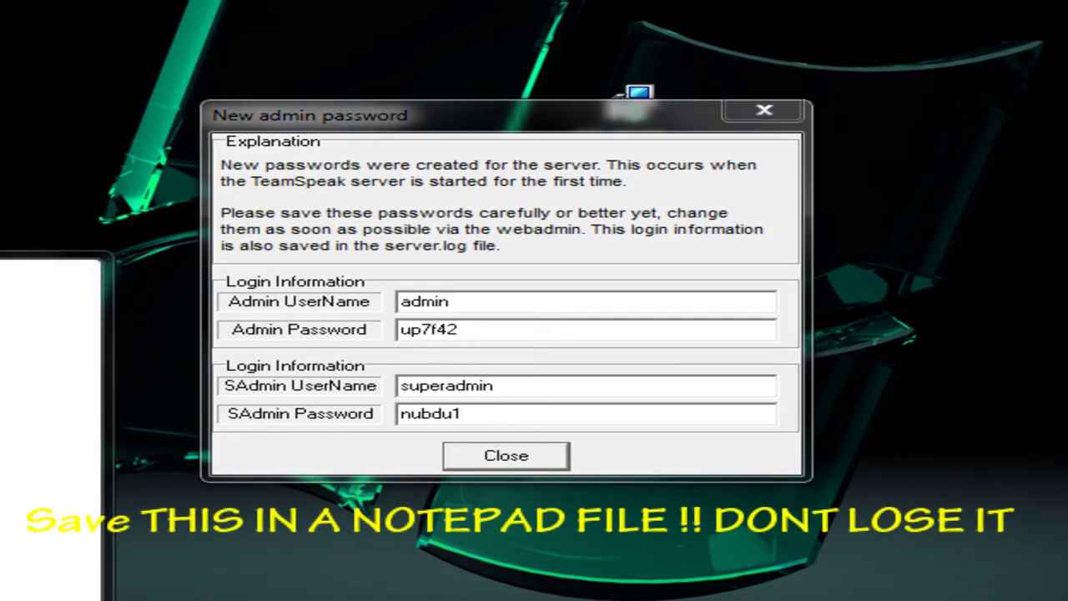
{"action": "key", "text": "Return"}
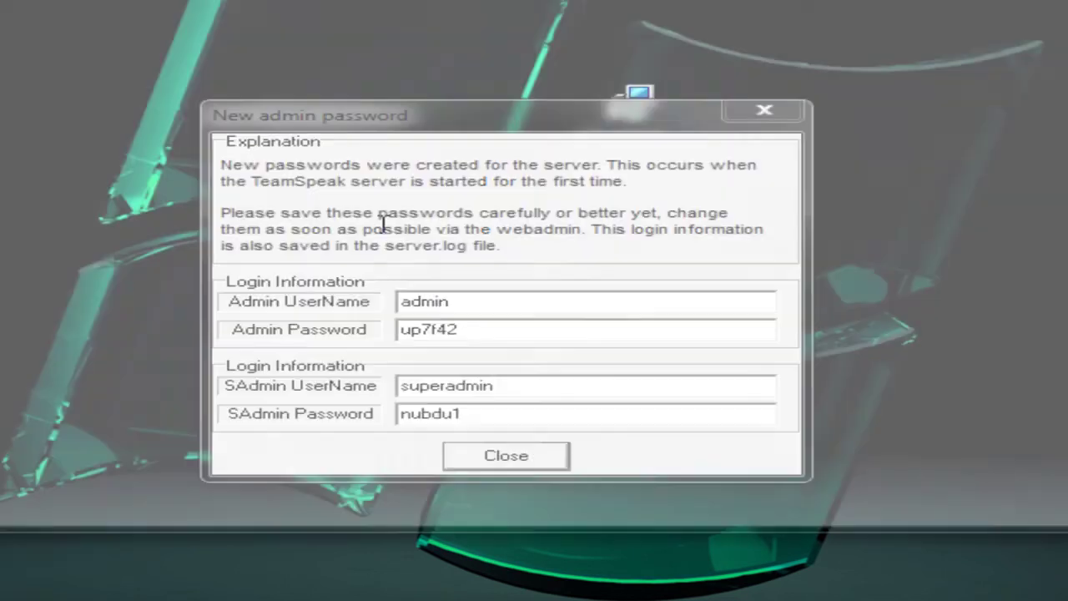
Copy the admin username and password from the server dialog into Notepad on separate lines
{"action": "left_click_drag", "start_coordinate": [305, 119], "coordinate": [161, 128]}
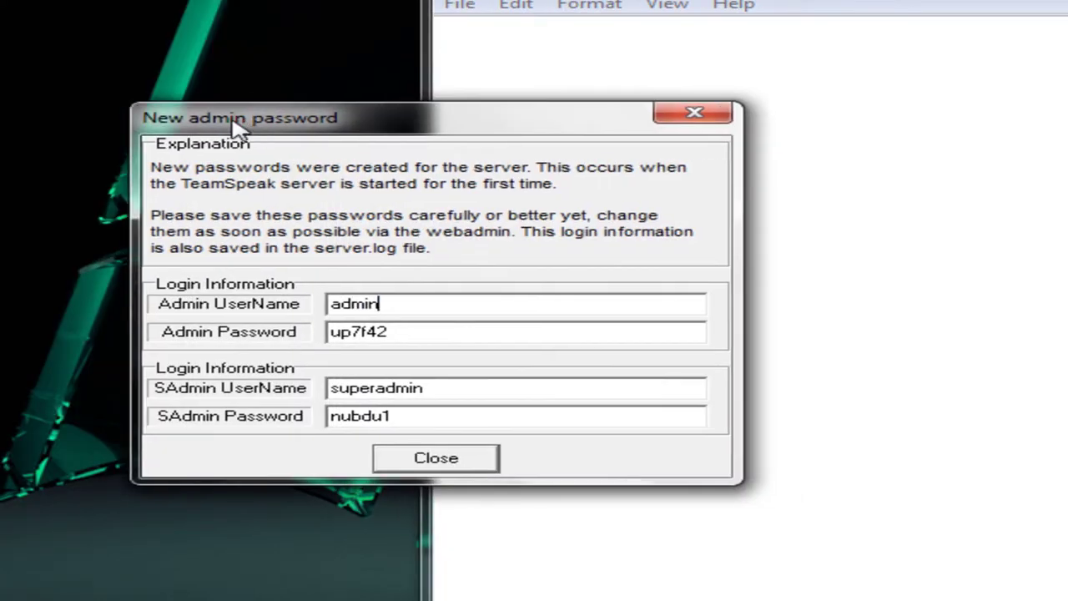
{"action": "left_click", "coordinate": [777, 102]}
{"action": "left_click_drag", "start_coordinate": [329, 298], "coordinate": [189, 306]}
{"action": "key", "text": "ctrl+c"}
{"action": "left_click", "coordinate": [870, 275]}
{"action": "key", "text": "ctrl+v"}
{"action": "left_click_drag", "start_coordinate": [317, 334], "coordinate": [222, 334]}
{"action": "left_click", "coordinate": [978, 269]}
{"action": "key", "text": "ctrl+v"}
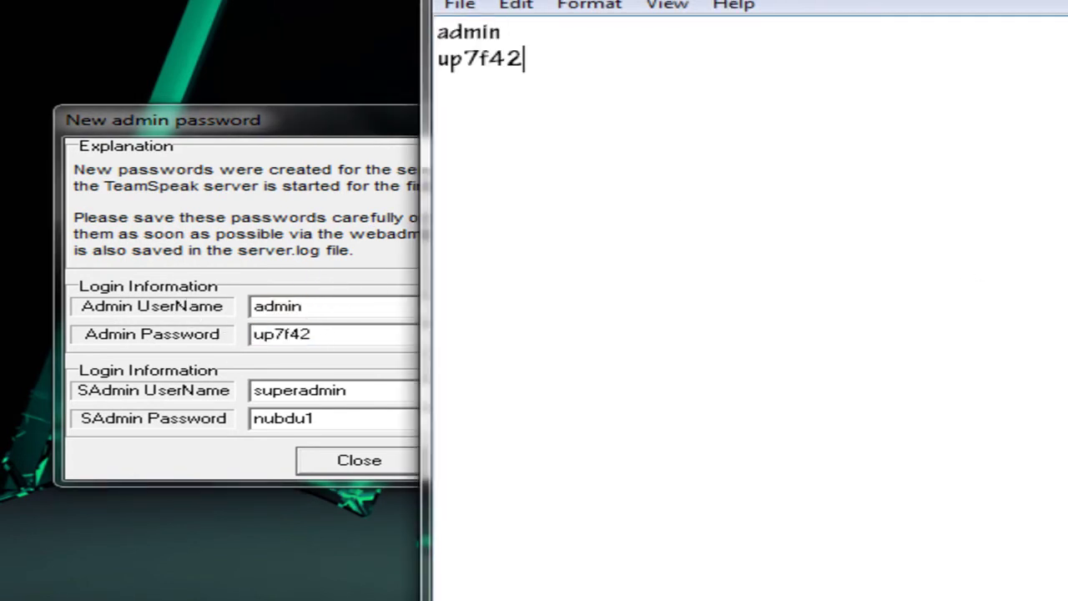
Copy the superadmin username and password into Notepad, then close the password dialog
{"action": "left_click_drag", "start_coordinate": [367, 390], "coordinate": [121, 400]}
{"action": "key", "text": "ctrl+c"}
{"action": "left_click", "coordinate": [944, 355]}
{"action": "key", "text": "Return"}
{"action": "key", "text": "ctrl+v"}
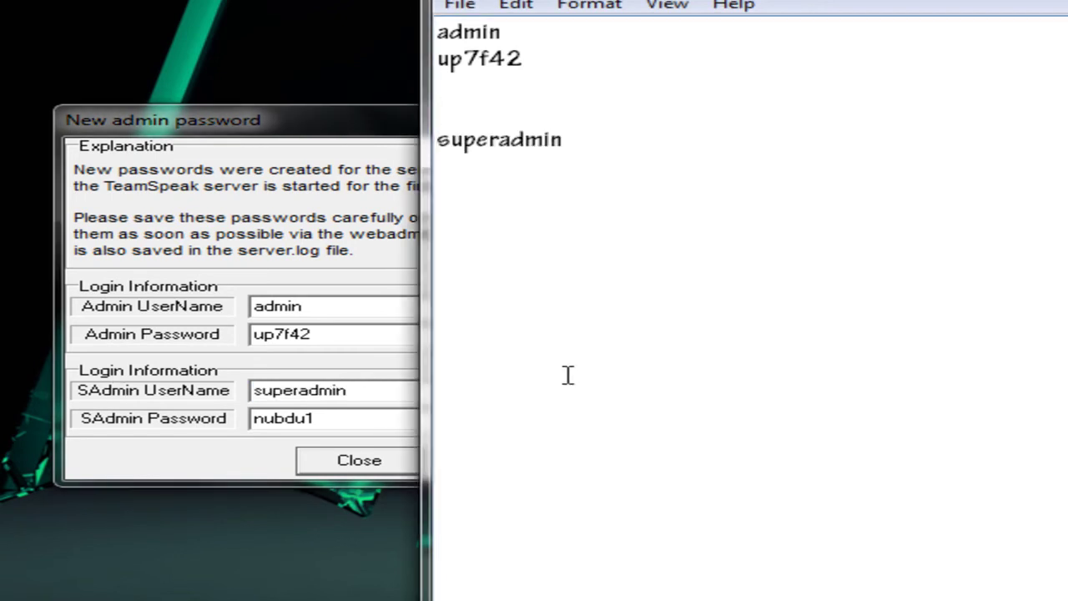
{"action": "left_click_drag", "start_coordinate": [355, 421], "coordinate": [200, 426]}
{"action": "key", "text": "ctrl+c"}
{"action": "left_click", "coordinate": [993, 289]}
{"action": "key", "text": "ctrl+v"}
{"action": "left_click", "coordinate": [227, 443]}
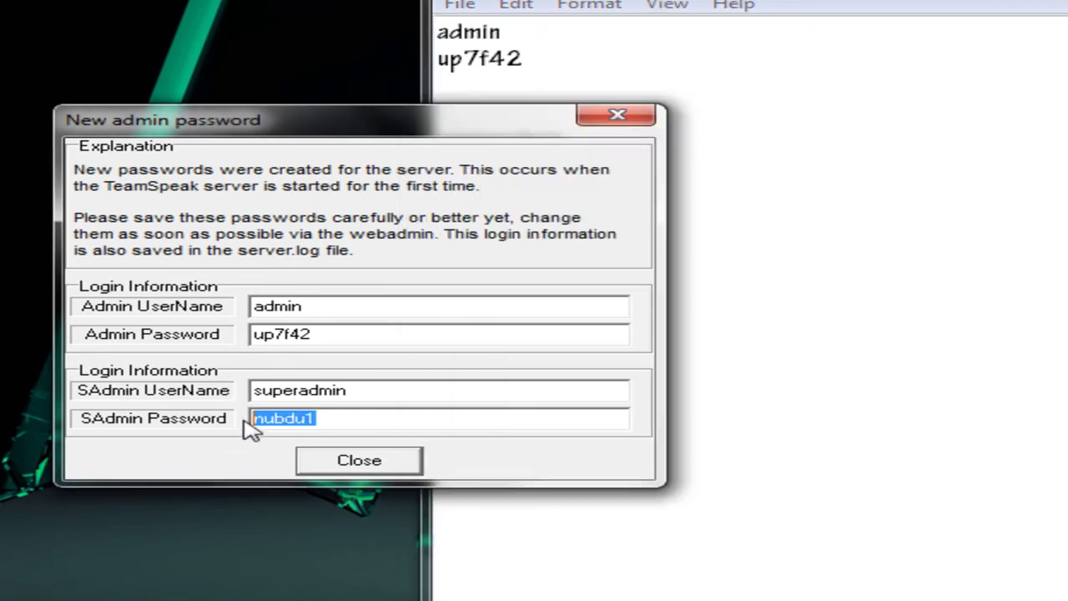
{"action": "left_click", "coordinate": [360, 462]}
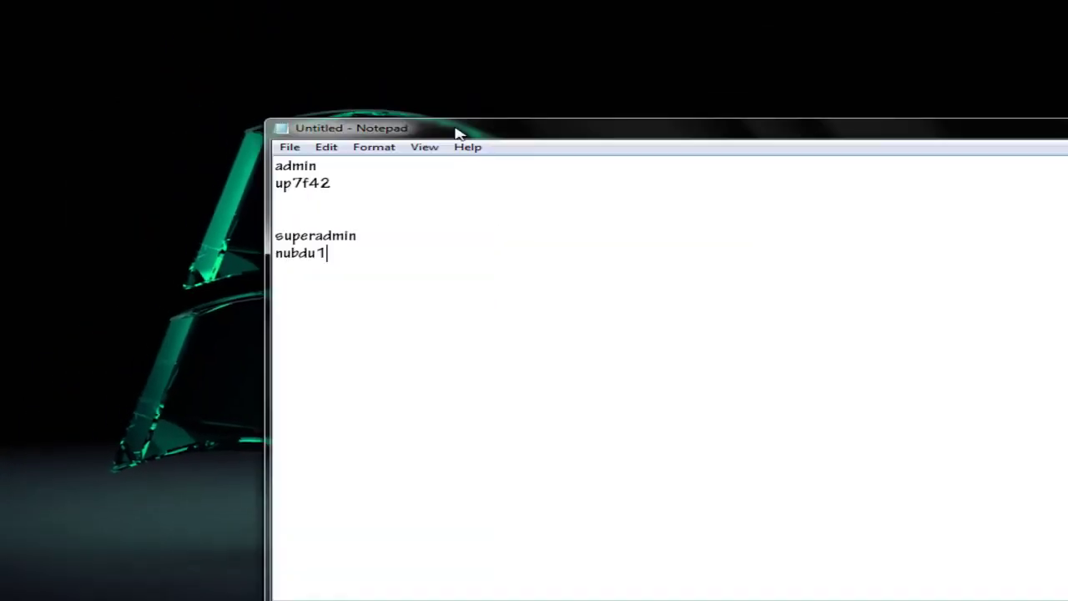
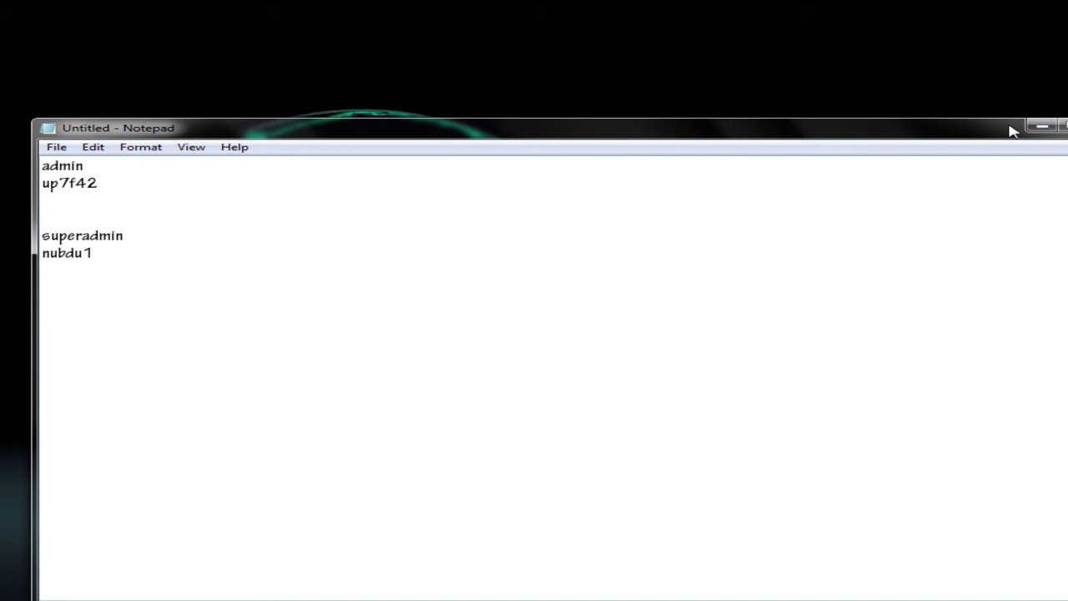
Hide Notepad and browse to C:\Program Files\Teamspeak2_RC2 in Windows Explorer
{"action": "left_click", "coordinate": [1042, 126]}
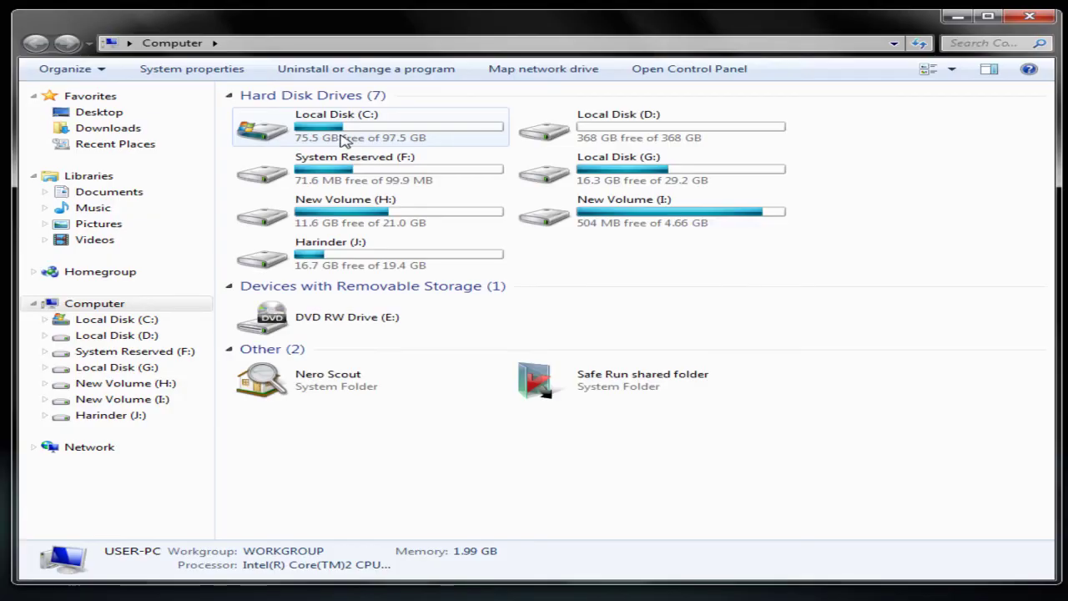
{"action": "double_click", "coordinate": [341, 139]}
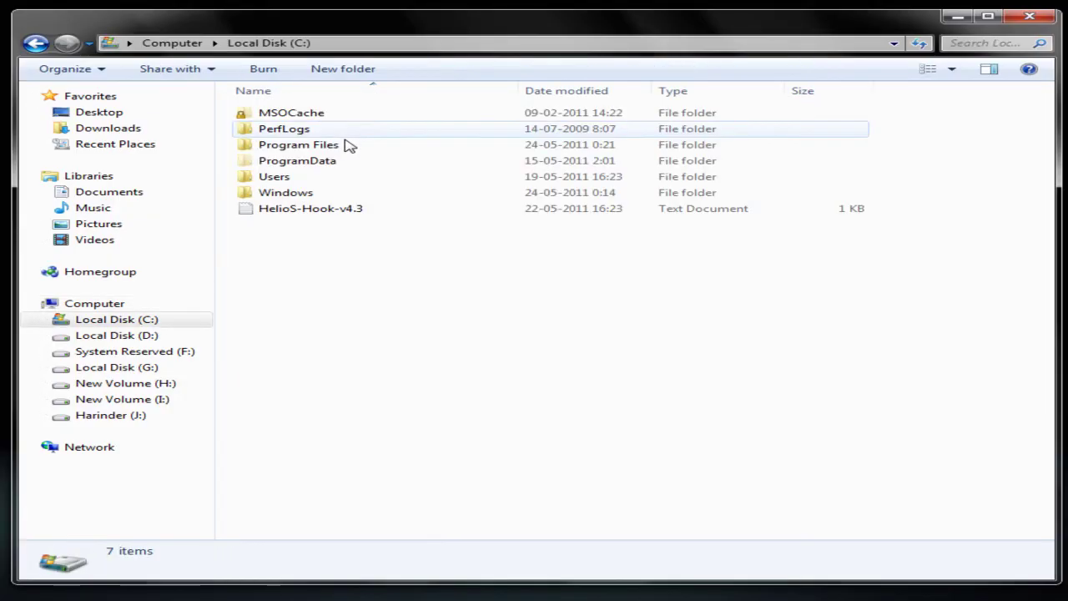
{"action": "left_click", "coordinate": [355, 148]}
{"action": "left_click", "coordinate": [357, 160]}
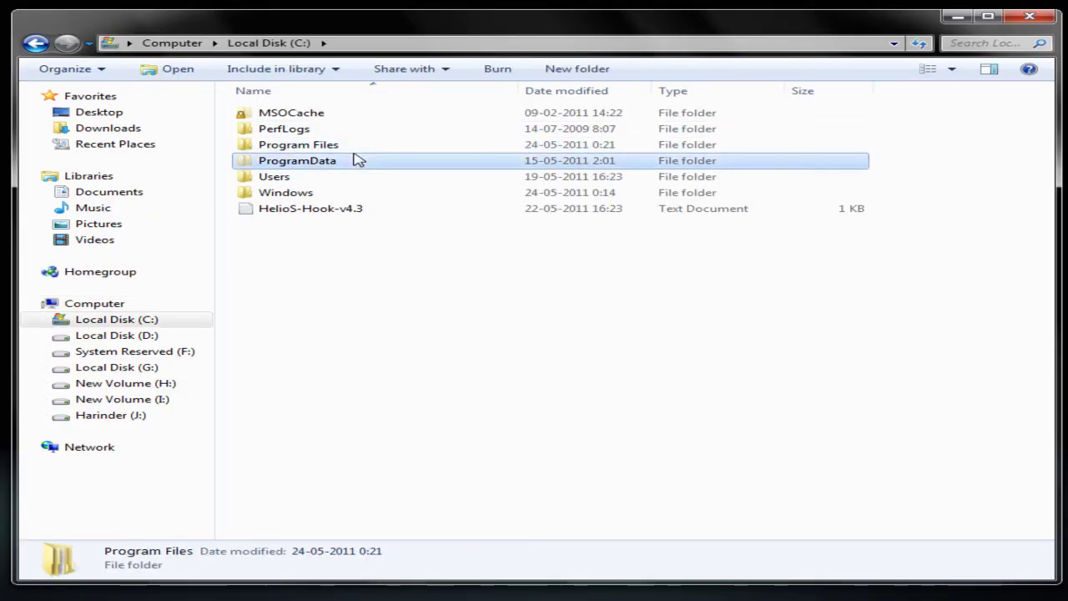
{"action": "double_click", "coordinate": [353, 149]}
{"action": "scroll", "coordinate": [353, 212], "scroll_direction": "down", "scroll_amount": 4}
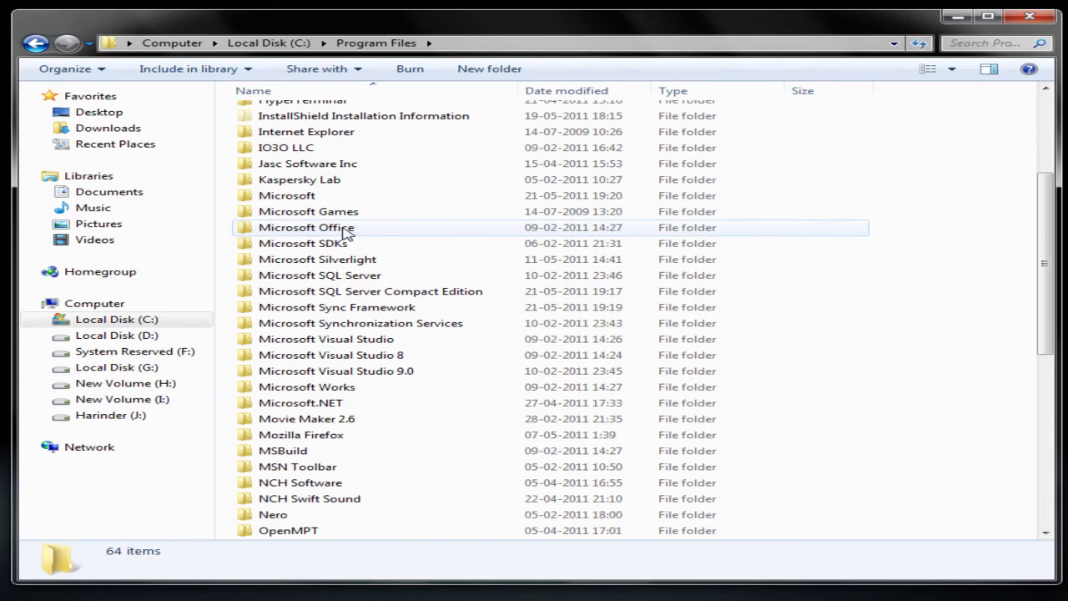
{"action": "scroll", "coordinate": [346, 234], "scroll_direction": "down", "scroll_amount": 6}
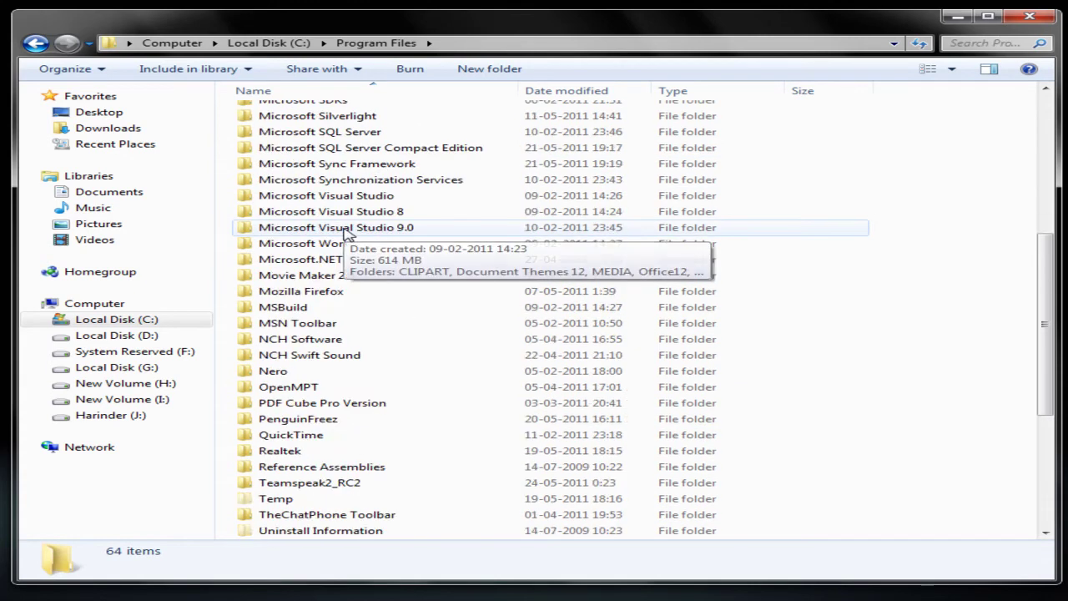
{"action": "double_click", "coordinate": [338, 339]}
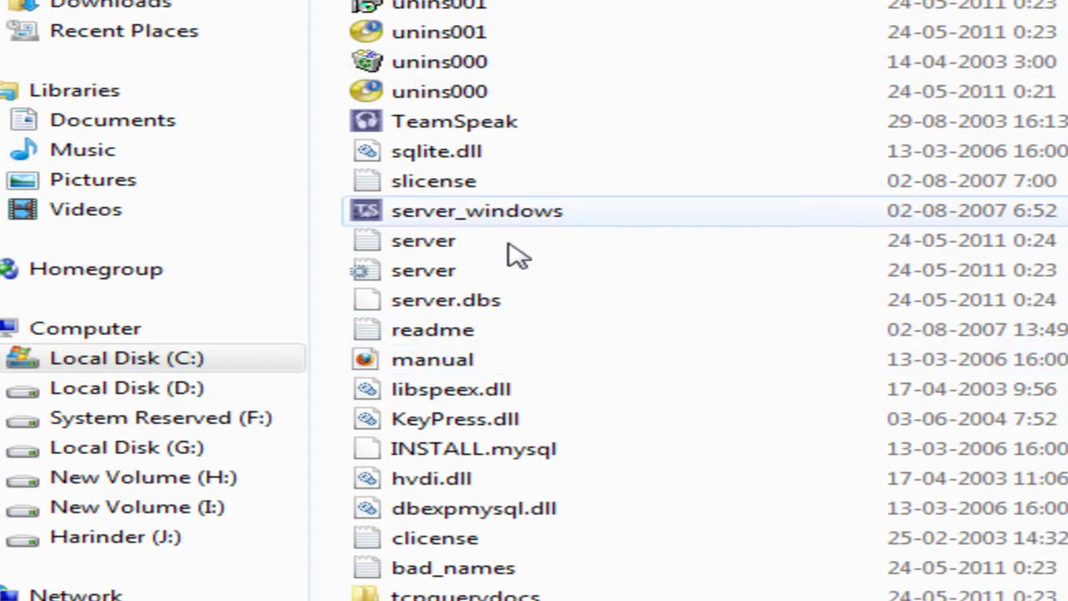
Open server.ini and change every [log] entry from 0 to 1
{"action": "double_click", "coordinate": [484, 282]}
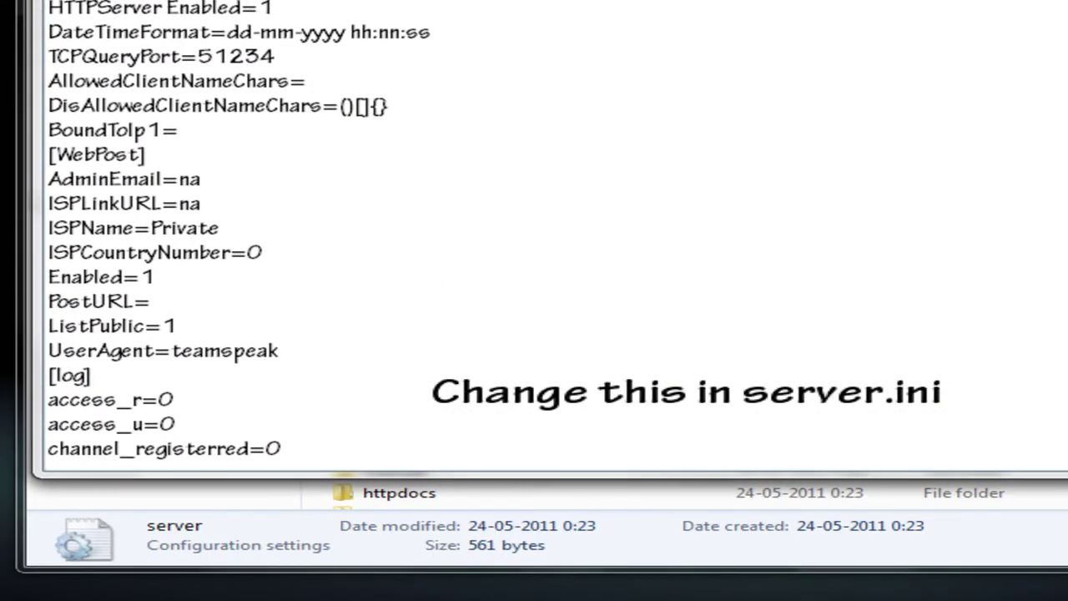
{"action": "scroll", "coordinate": [165, 90], "scroll_direction": "down", "scroll_amount": 3}
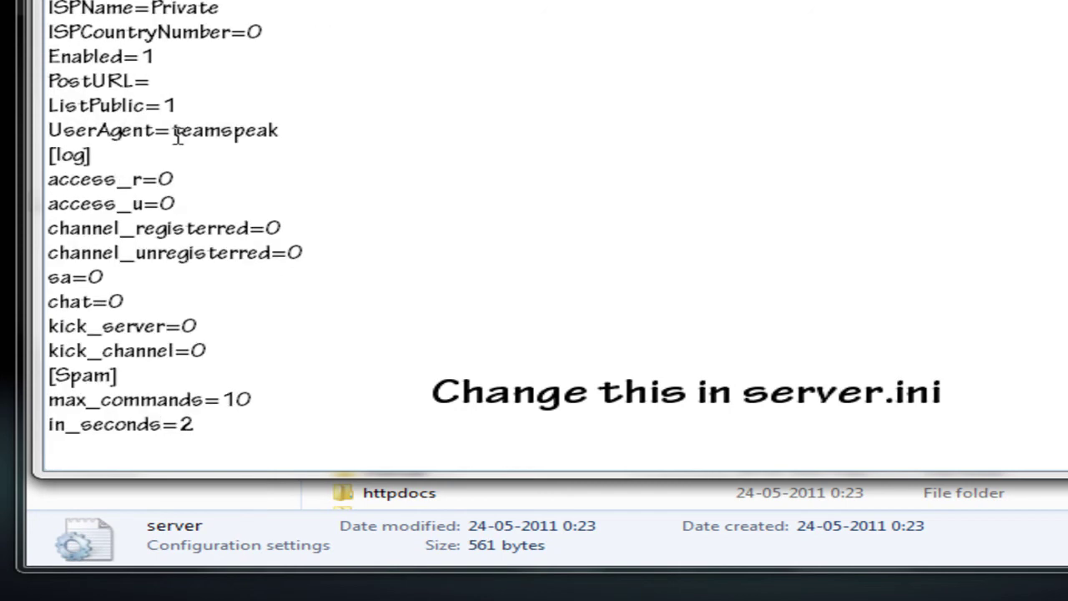
{"action": "key", "text": "BackSpace"}
{"action": "type", "text": "1"}
{"action": "key", "text": "Down"}
{"action": "key", "text": "BackSpace"}
{"action": "type", "text": "1"}
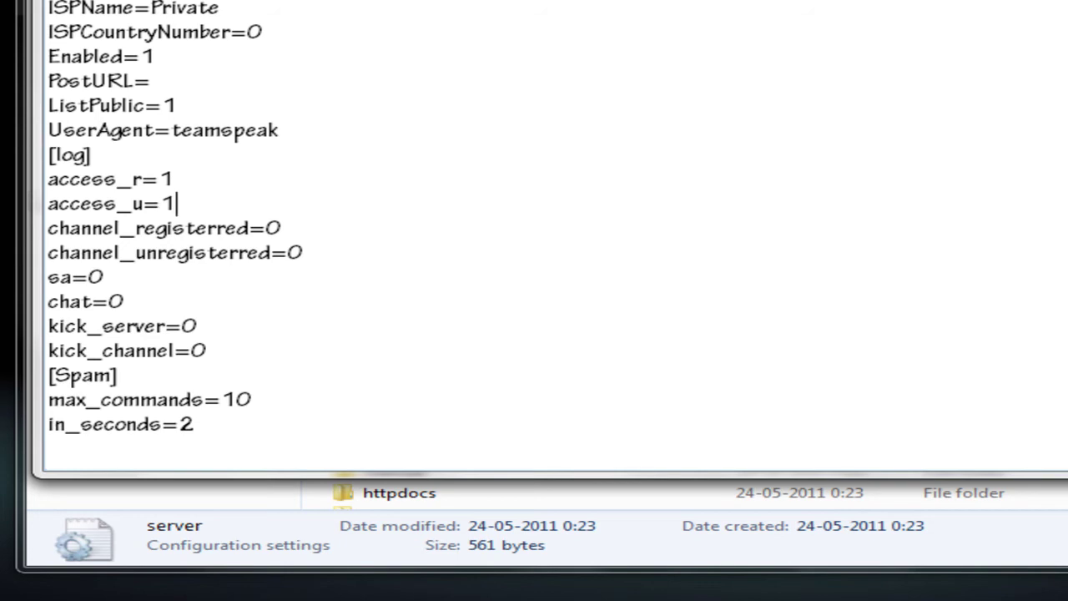
{"action": "key", "text": "Down"}
{"action": "key", "text": "End"}
{"action": "key", "text": "BackSpace"}
{"action": "type", "text": "1"}
{"action": "key", "text": "Down"}
{"action": "key", "text": "BackSpace"}
{"action": "type", "text": "1"}
{"action": "key", "text": "Down"}
{"action": "key", "text": "BackSpace"}
{"action": "type", "text": "1"}
{"action": "key", "text": "Down"}
{"action": "key", "text": "BackSpace"}
{"action": "type", "text": "1"}
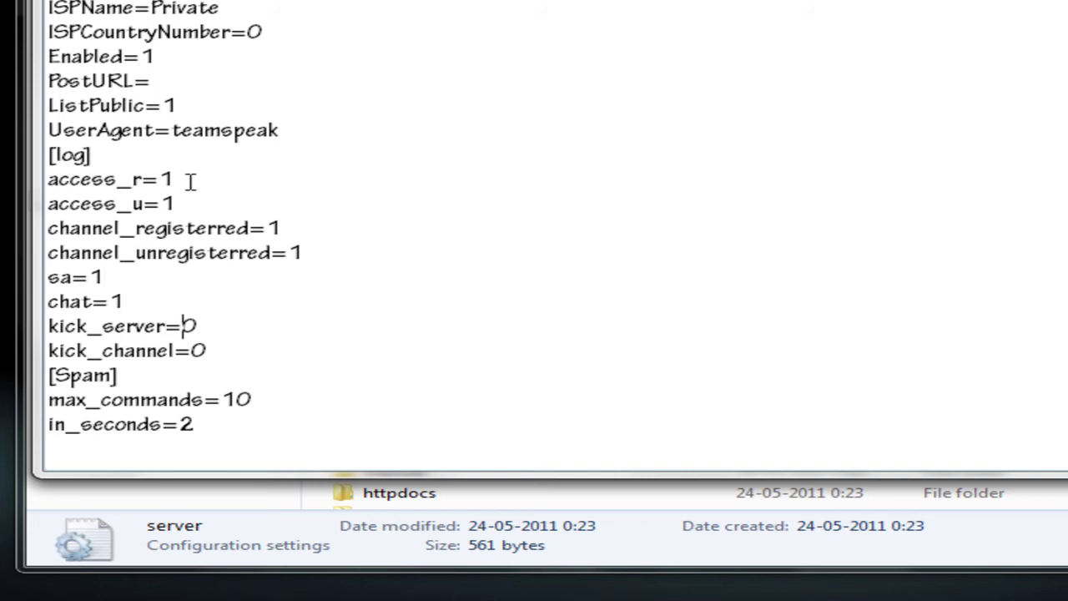
{"action": "key", "text": "BackSpace"}
{"action": "type", "text": "1"}
{"action": "key", "text": "Down"}
Set max_commands to 5, empty DisAllowedClientNameChars, and save server.ini
{"action": "key", "text": "BackSpace"}
{"action": "key", "text": "BackSpace"}
{"action": "type", "text": "5"}
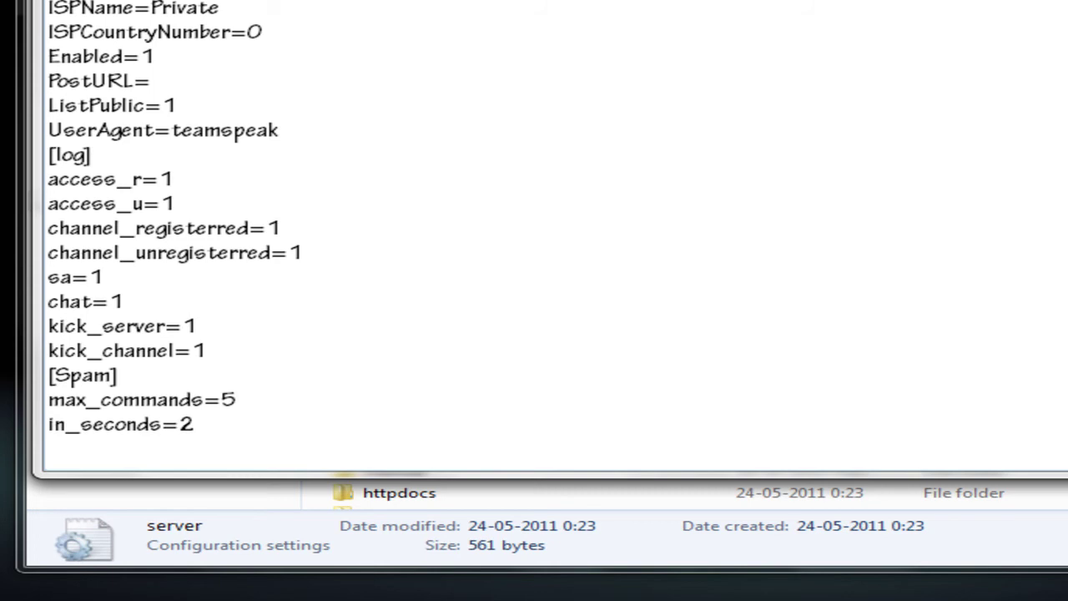
{"action": "scroll", "coordinate": [534, 233], "scroll_direction": "up", "scroll_amount": 3}
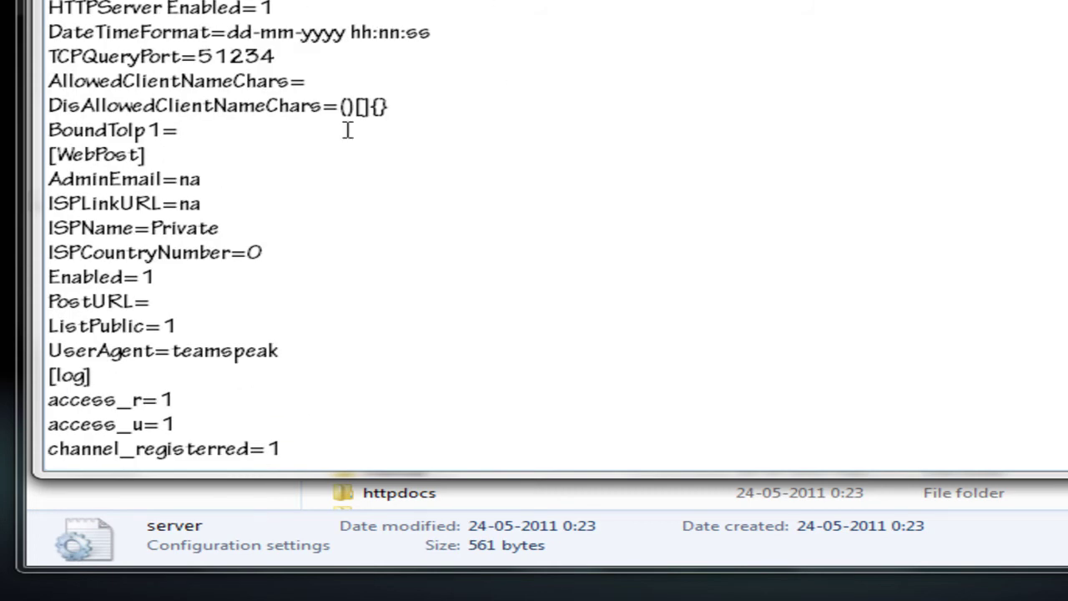
{"action": "left_click_drag", "start_coordinate": [390, 106], "coordinate": [340, 106]}
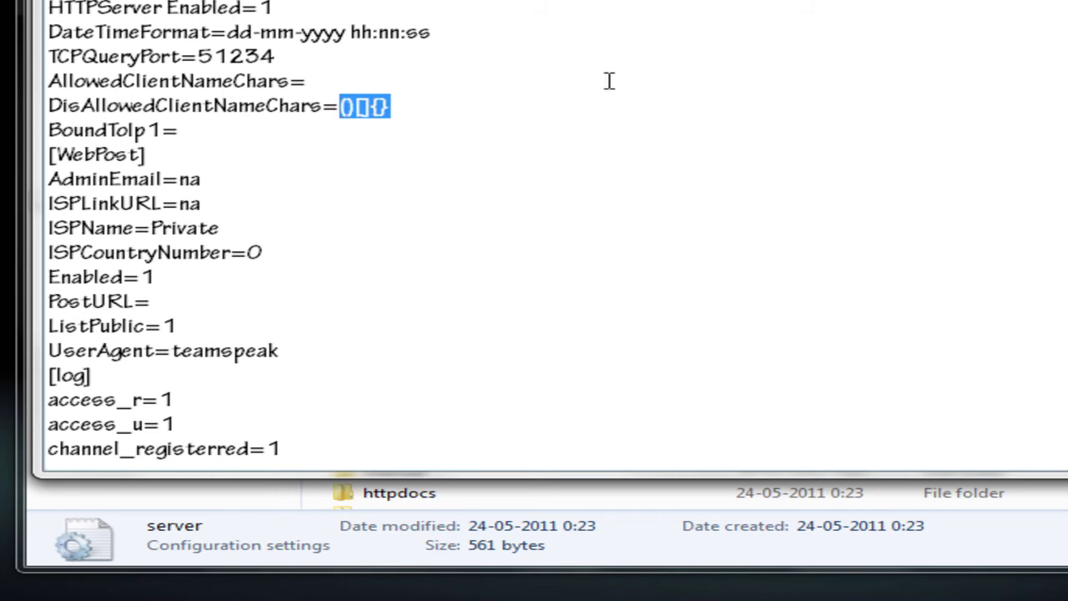
{"action": "key", "text": "BackSpace"}
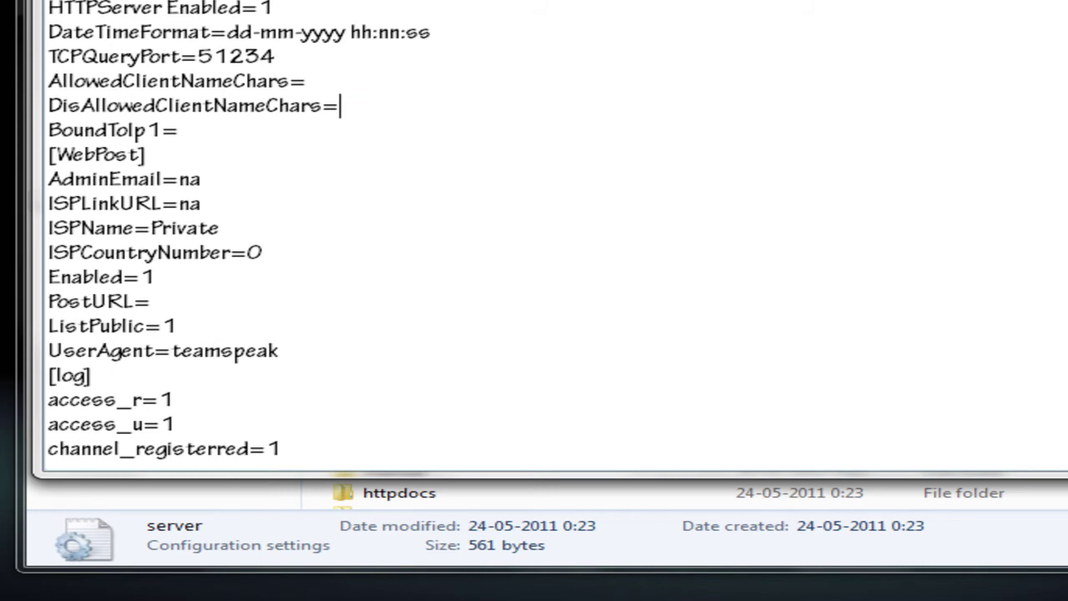
{"action": "key", "text": "alt+F4"}
{"action": "left_click", "coordinate": [560, 228]}
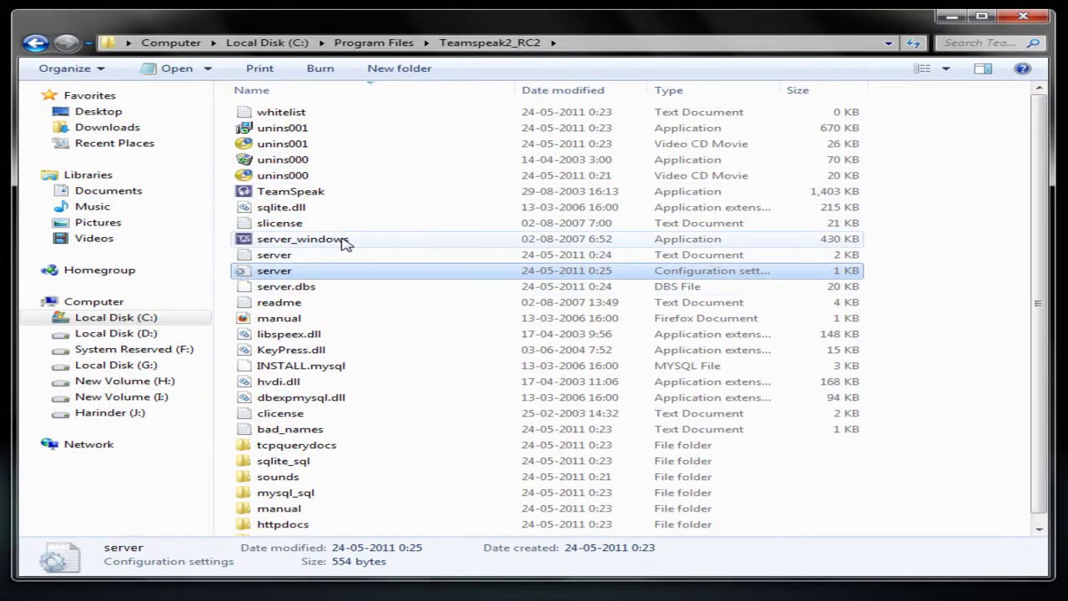
Start server_windows.exe, close Explorer, and open web administration from the TeamSpeak tray icon
{"action": "double_click", "coordinate": [346, 241]}
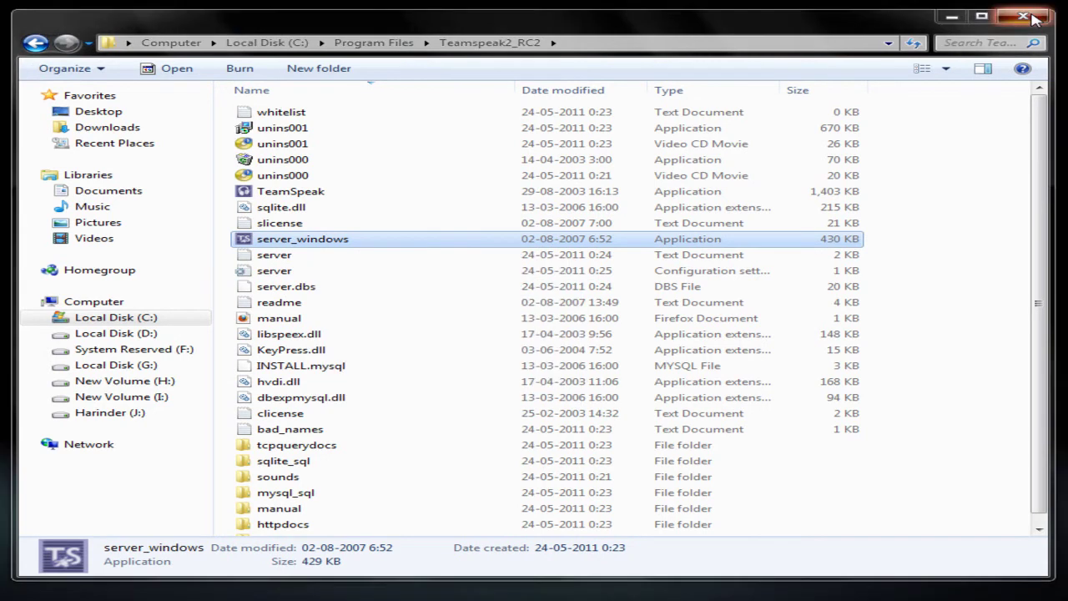
{"action": "left_click", "coordinate": [1033, 17]}
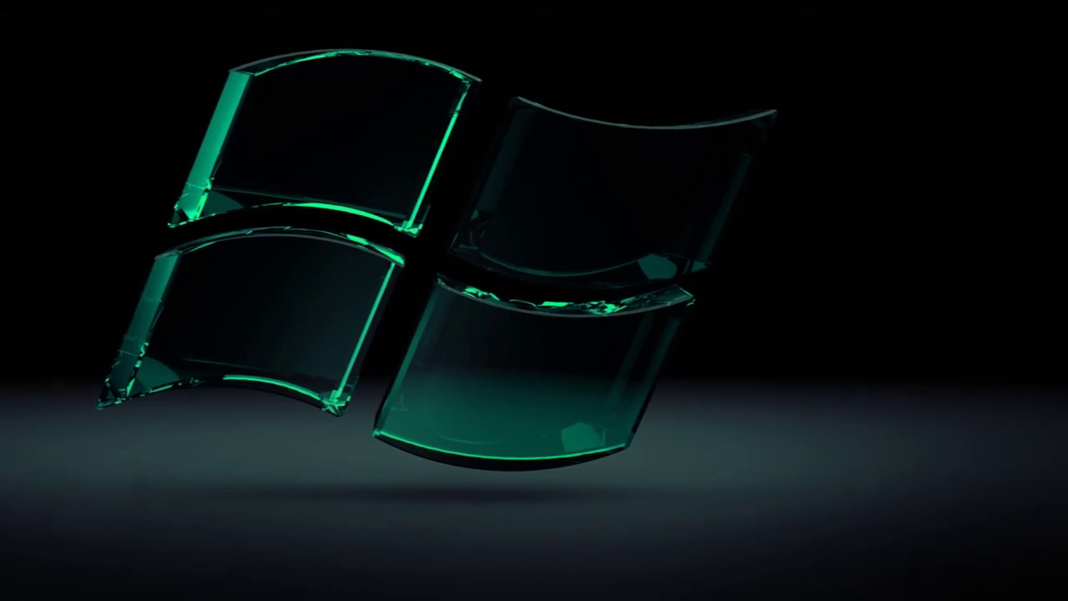
{"action": "right_click", "coordinate": [935, 570]}
{"action": "left_click", "coordinate": [972, 581]}
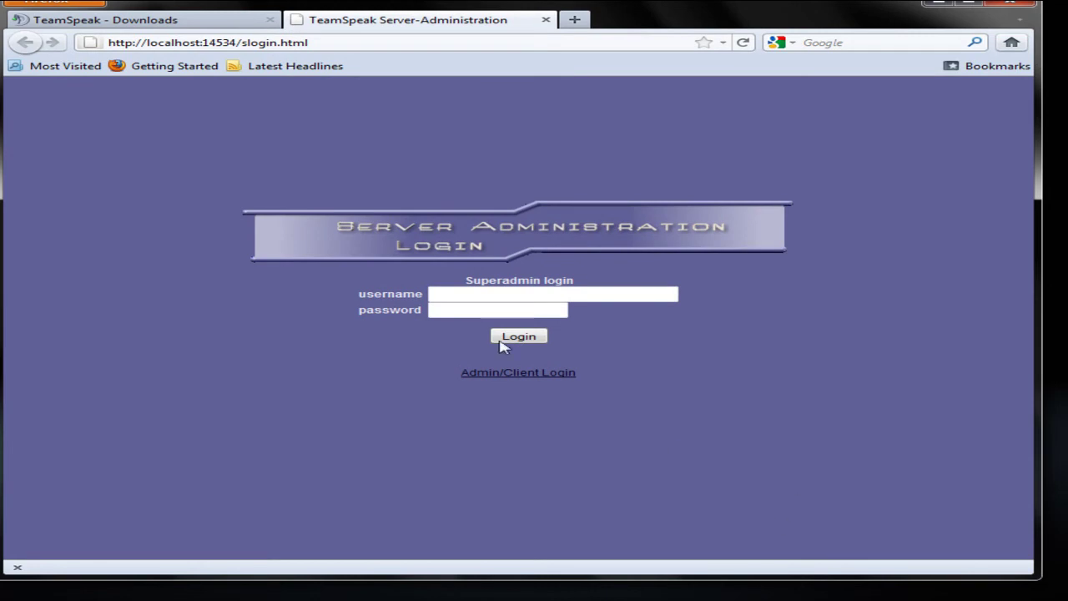
Log in as superadmin, pasting the password copied from the saved Notepad notes
{"action": "left_click", "coordinate": [448, 293]}
{"action": "type", "text": "superadmin"}
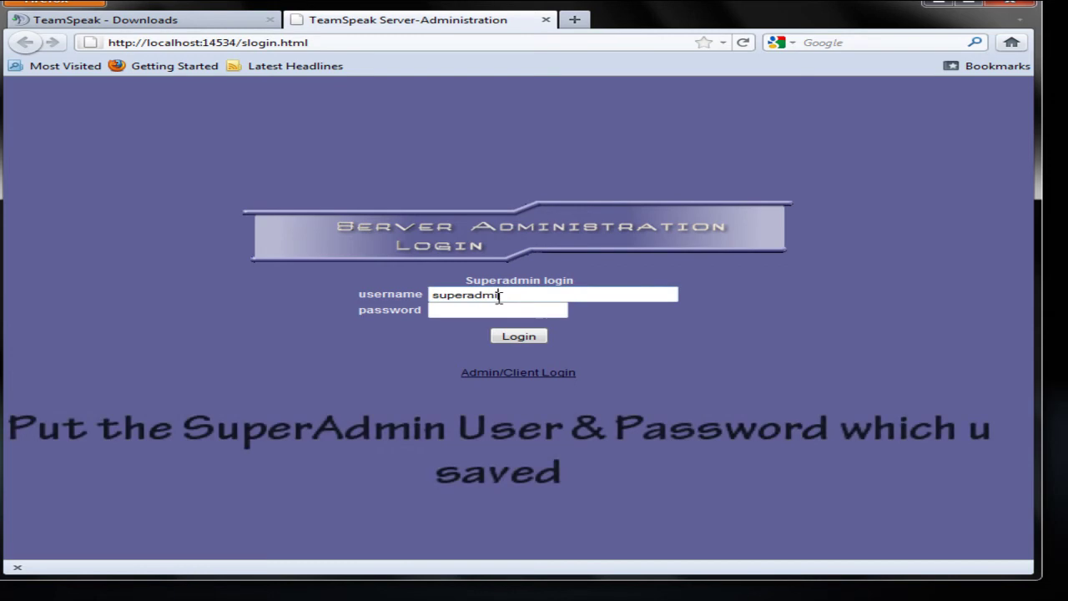
{"action": "key", "text": "alt+Tab"}
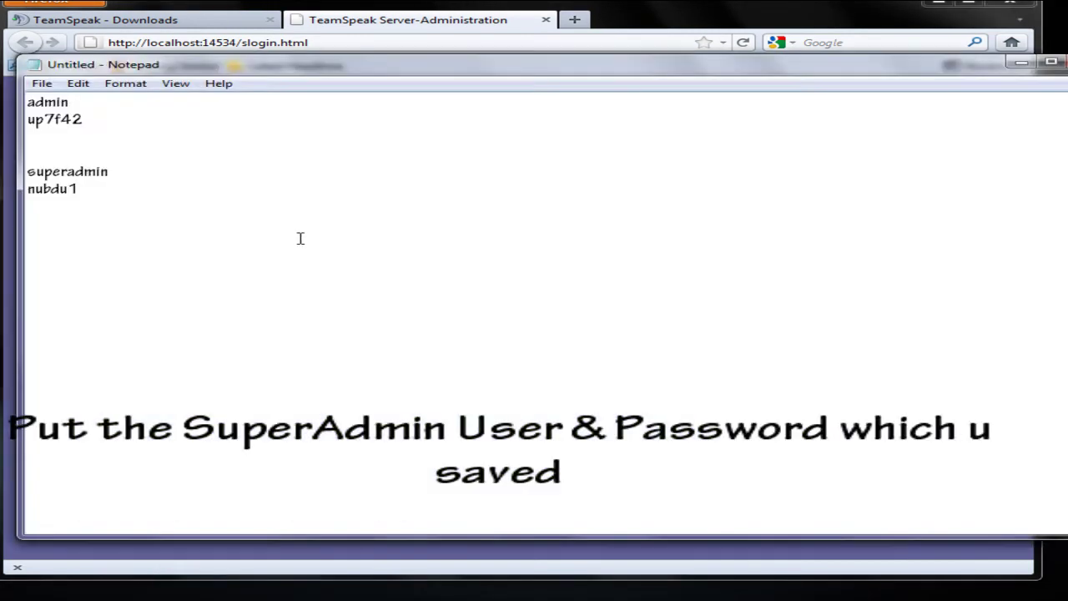
{"action": "left_click_drag", "start_coordinate": [81, 188], "coordinate": [29, 189]}
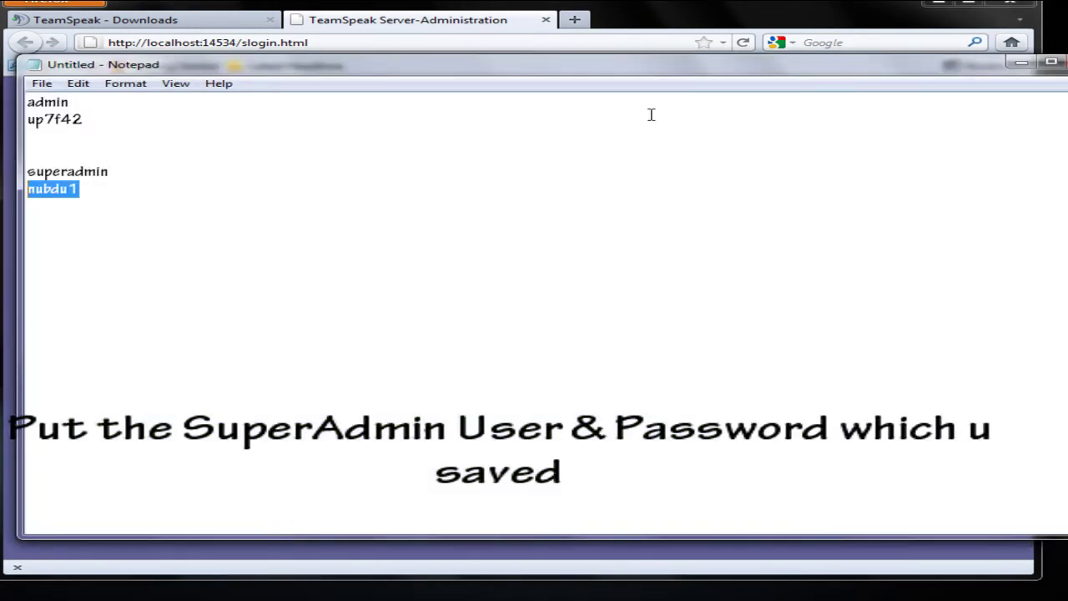
{"action": "key", "text": "alt+Tab"}
{"action": "left_click", "coordinate": [476, 315]}
{"action": "key", "text": "ctrl+v"}
{"action": "left_click", "coordinate": [519, 335]}
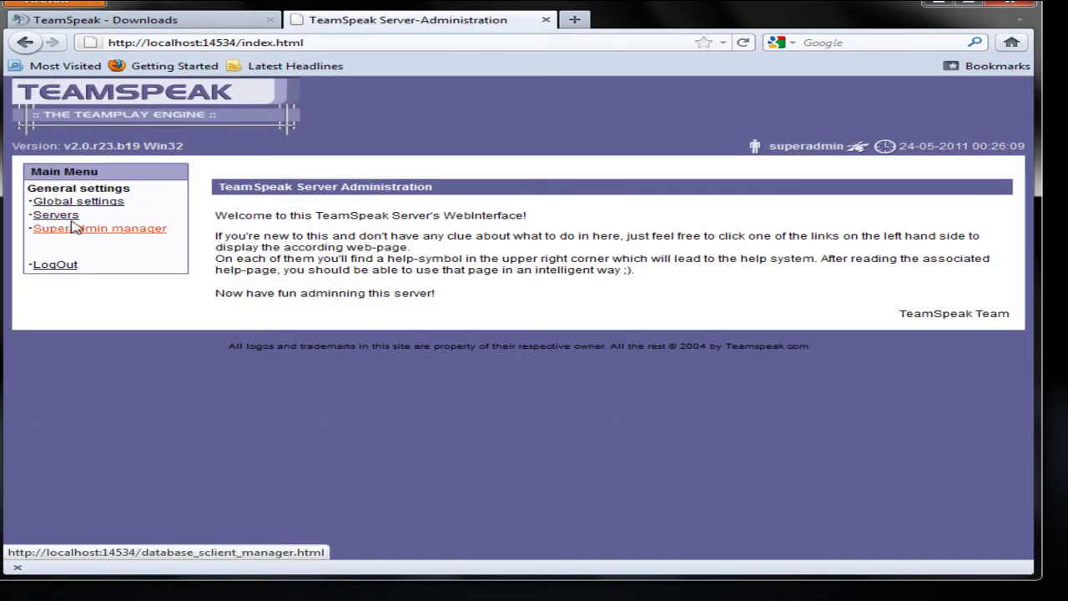
Open the TeamSpeak server's settings and prefix the server name with 'Test'
{"action": "left_click", "coordinate": [70, 216]}
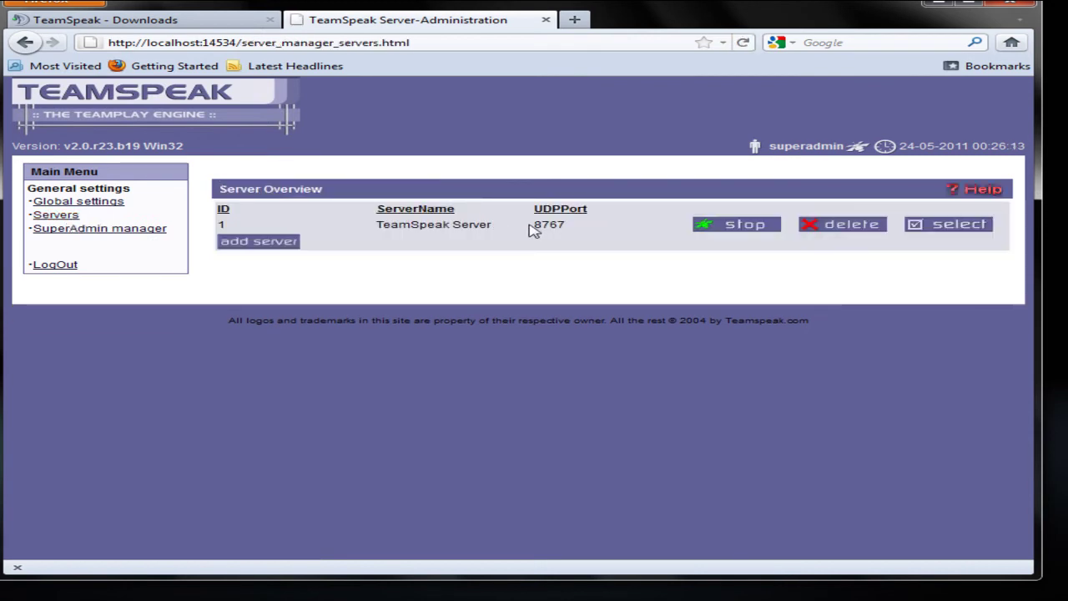
{"action": "left_click", "coordinate": [931, 227]}
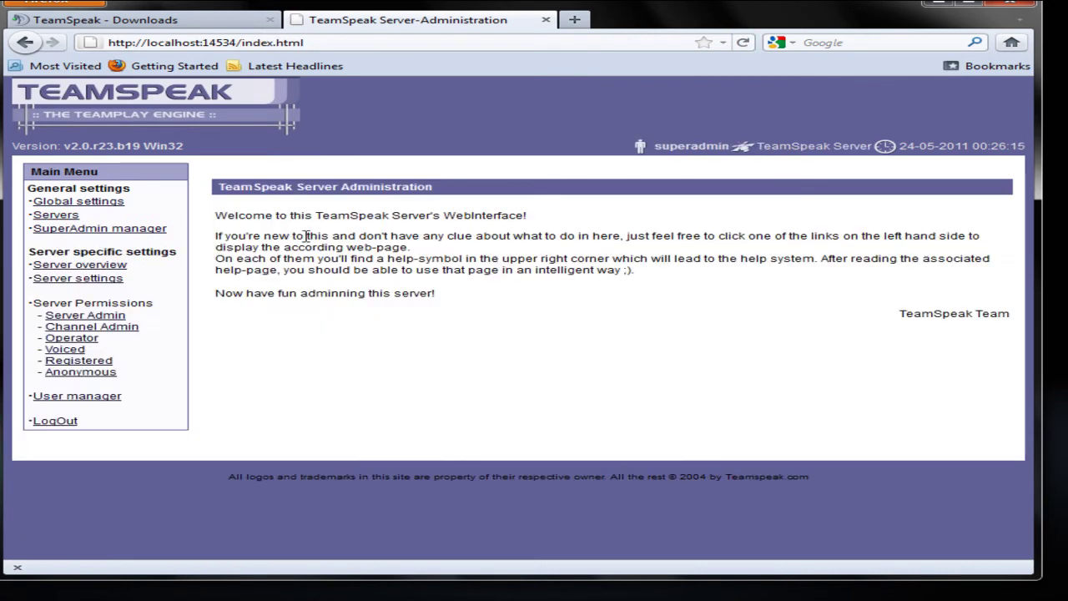
{"action": "left_click", "coordinate": [80, 278]}
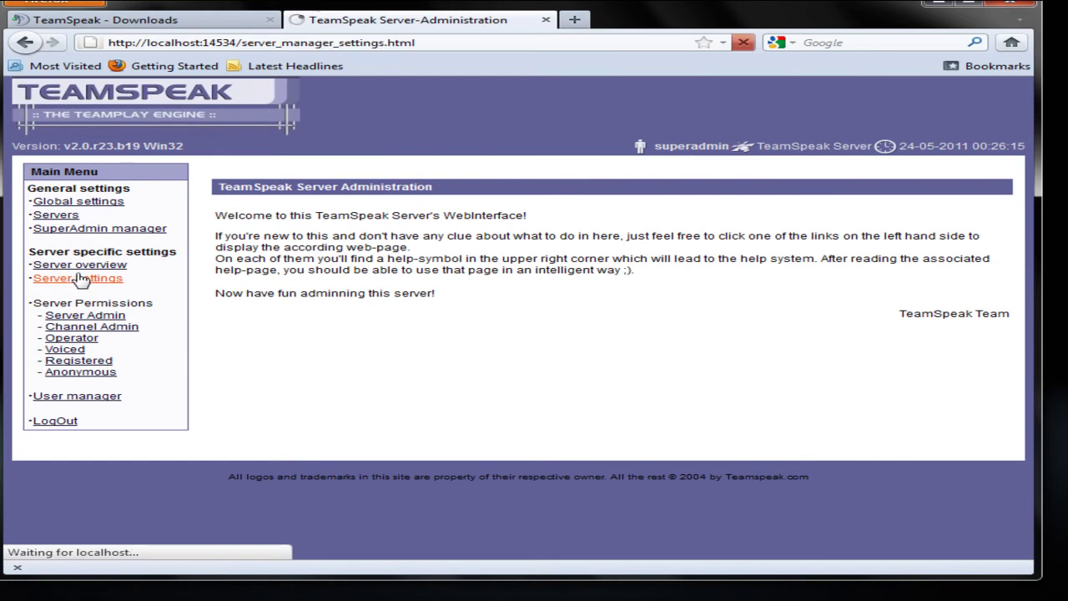
{"action": "left_click_drag", "start_coordinate": [541, 212], "coordinate": [352, 210]}
{"action": "left_click", "coordinate": [421, 212]}
{"action": "type", "text": "Test"}
Set welcome message 'Welcome to my Teamspeak Server' and max users 100, then save
{"action": "left_click_drag", "start_coordinate": [414, 230], "coordinate": [730, 239]}
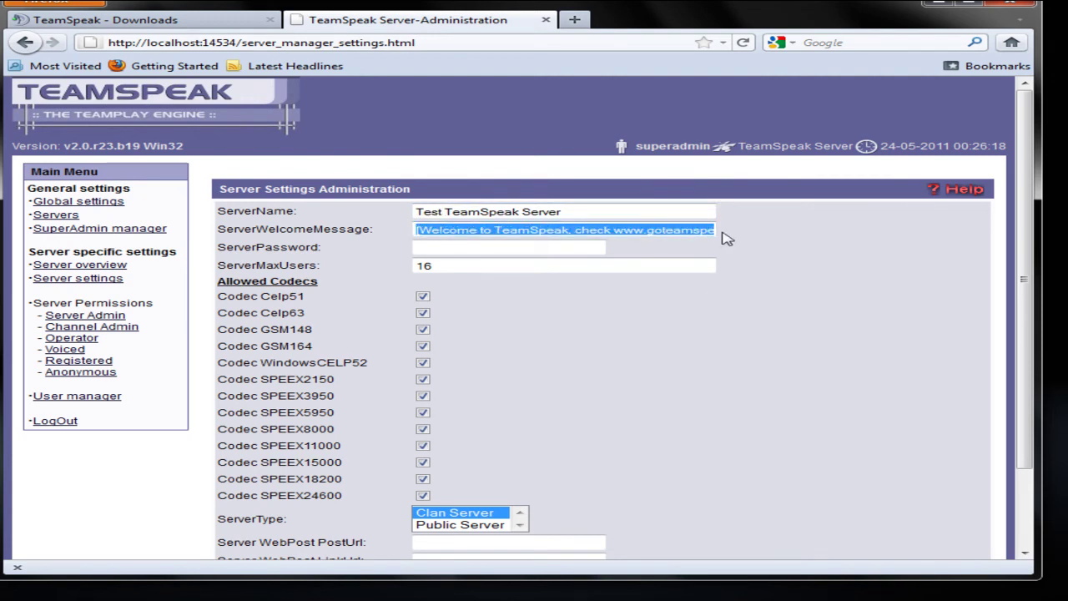
{"action": "key", "text": "BackSpace"}
{"action": "key", "text": "shift+End"}
{"action": "type", "text": "W"}
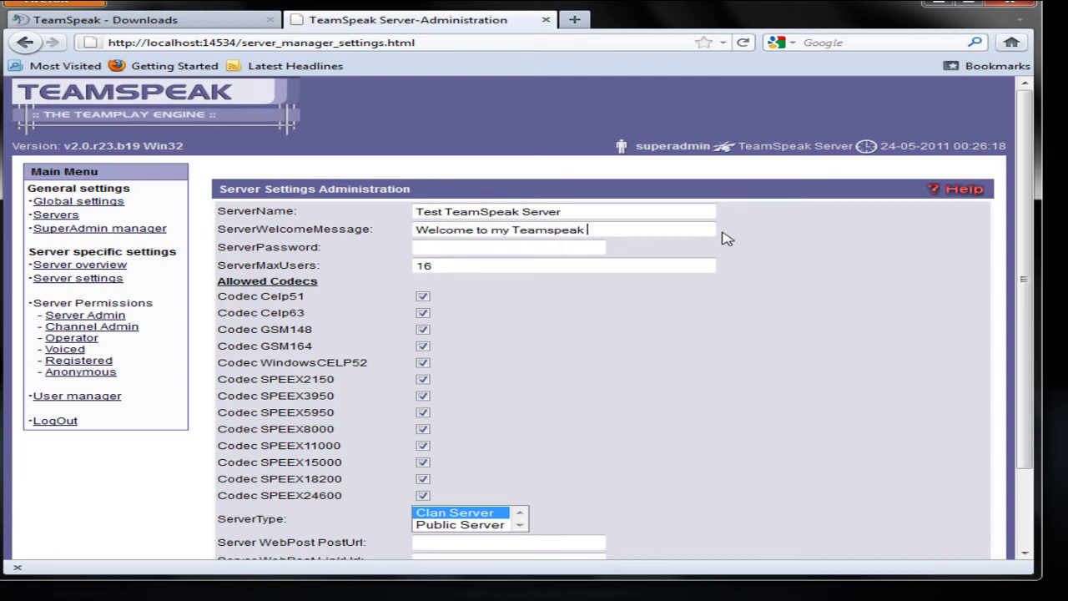
{"action": "left_click_drag", "start_coordinate": [491, 230], "coordinate": [495, 258]}
{"action": "left_click", "coordinate": [468, 267]}
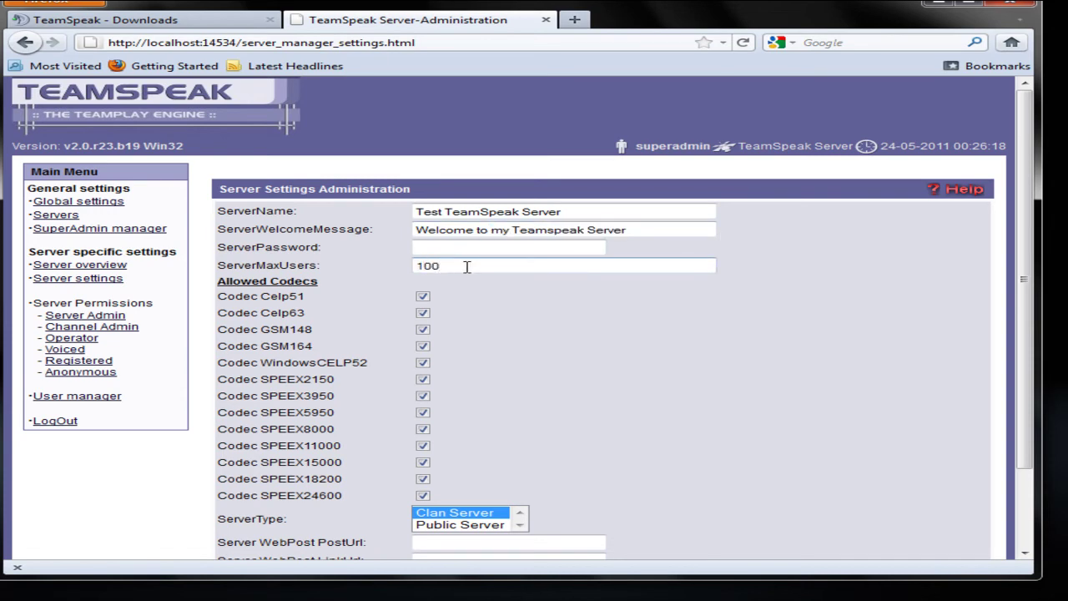
{"action": "scroll", "coordinate": [467, 283], "scroll_direction": "down", "scroll_amount": 3}
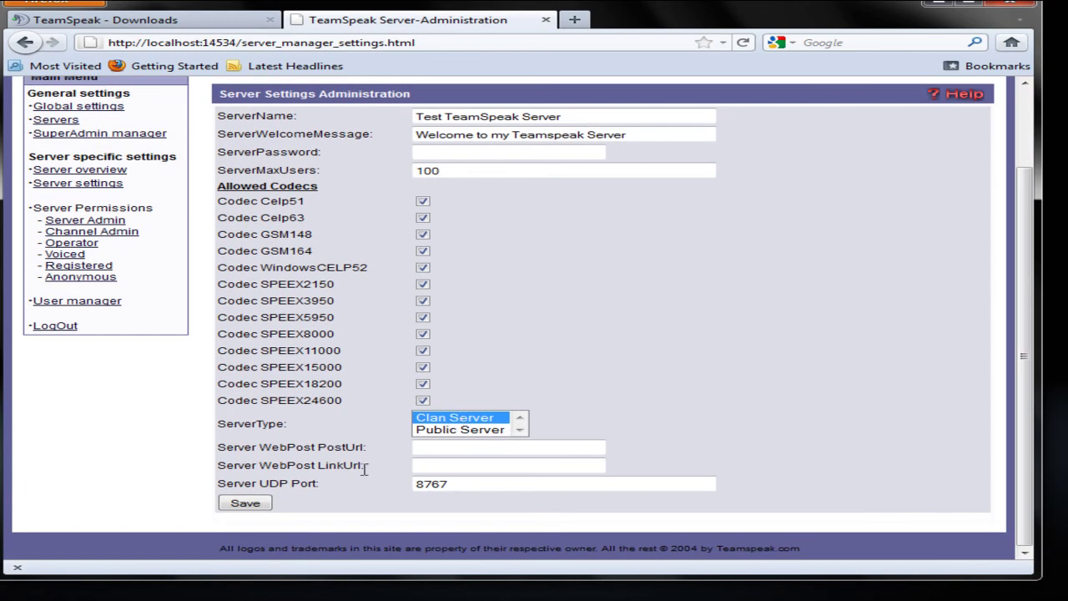
{"action": "left_click", "coordinate": [244, 503]}
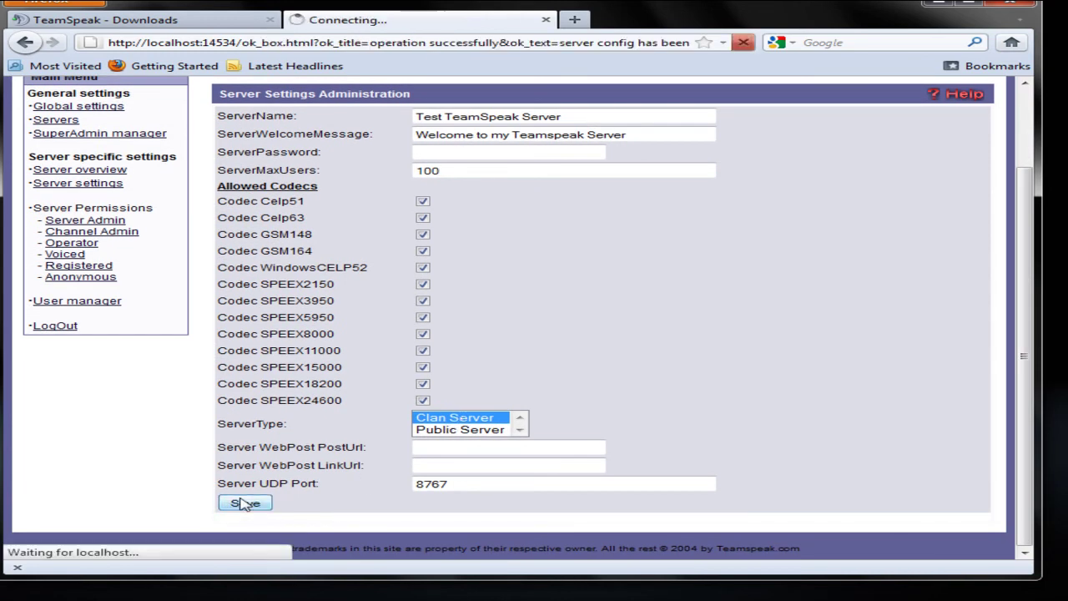
{"action": "left_click", "coordinate": [258, 216]}
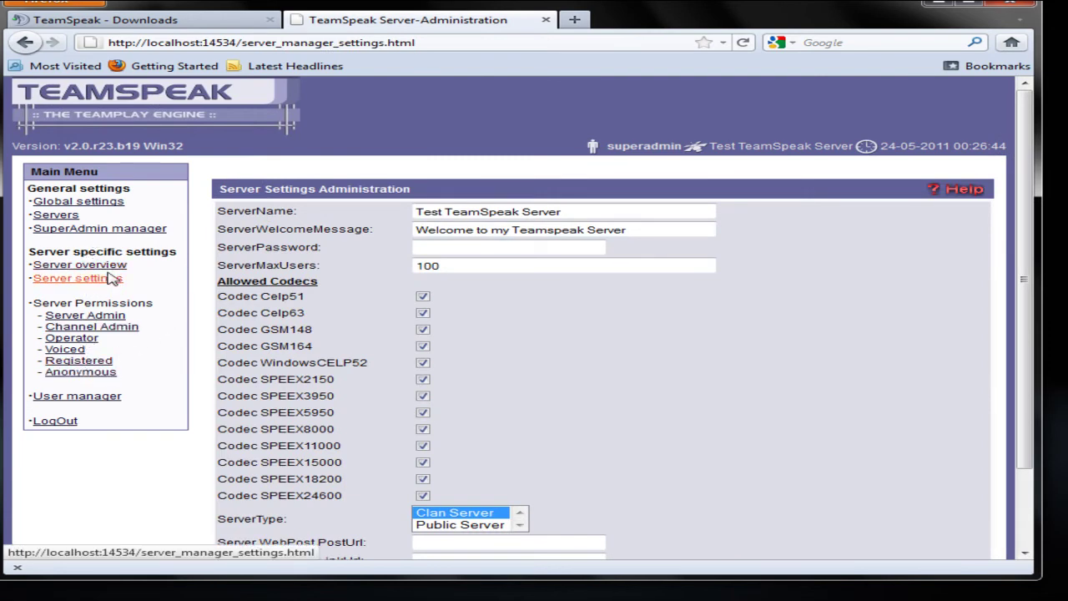
{"action": "scroll", "coordinate": [534, 392], "scroll_direction": "down", "scroll_amount": 2}
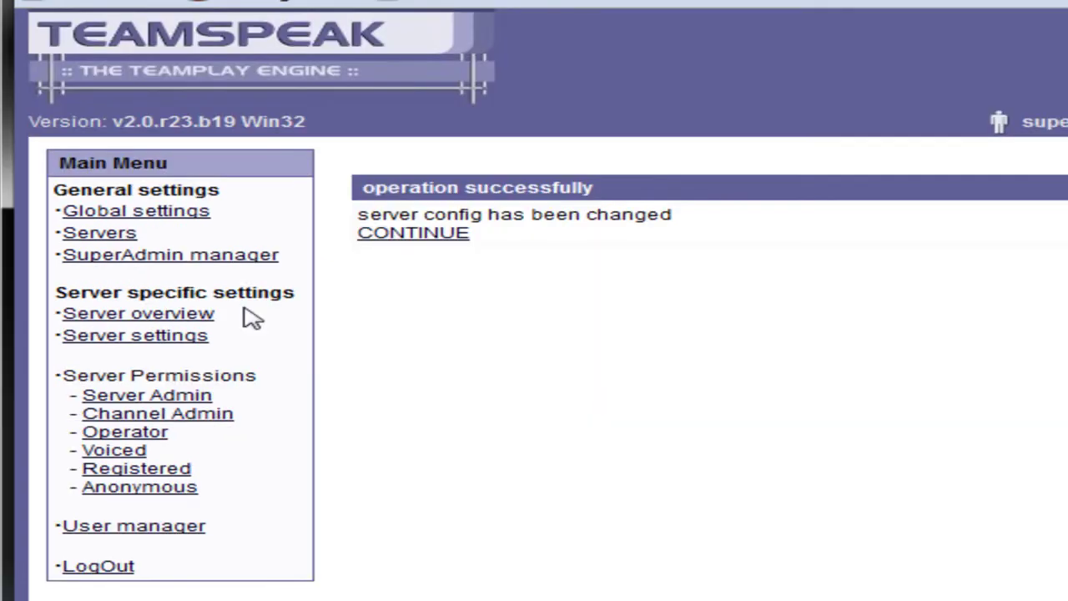
{"action": "left_click", "coordinate": [432, 242]}
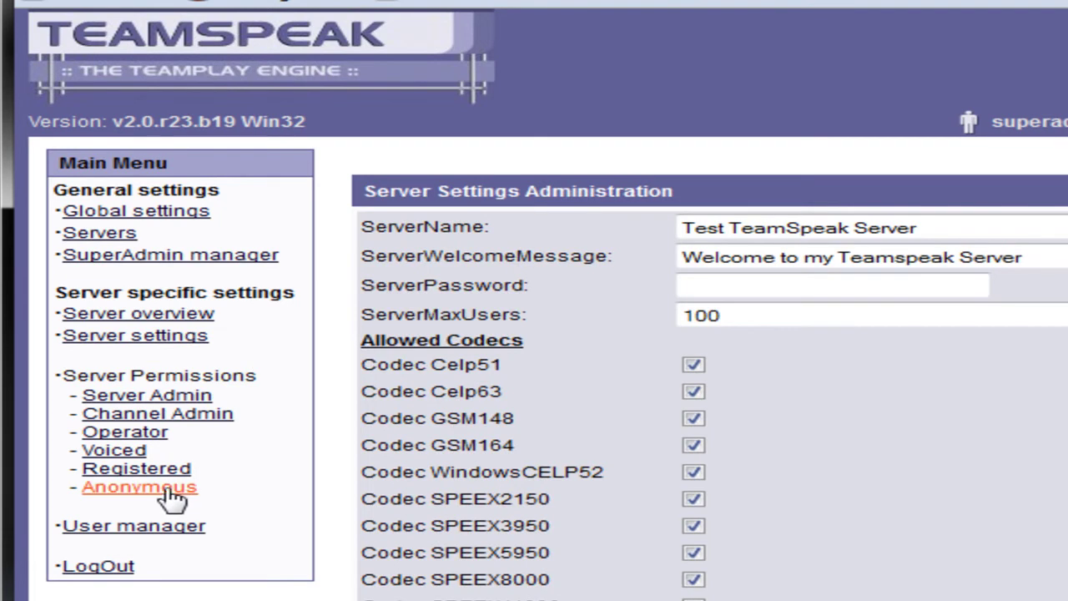
Let anonymous users self-register and message own and all channels; remove commander status
{"action": "left_click", "coordinate": [167, 490]}
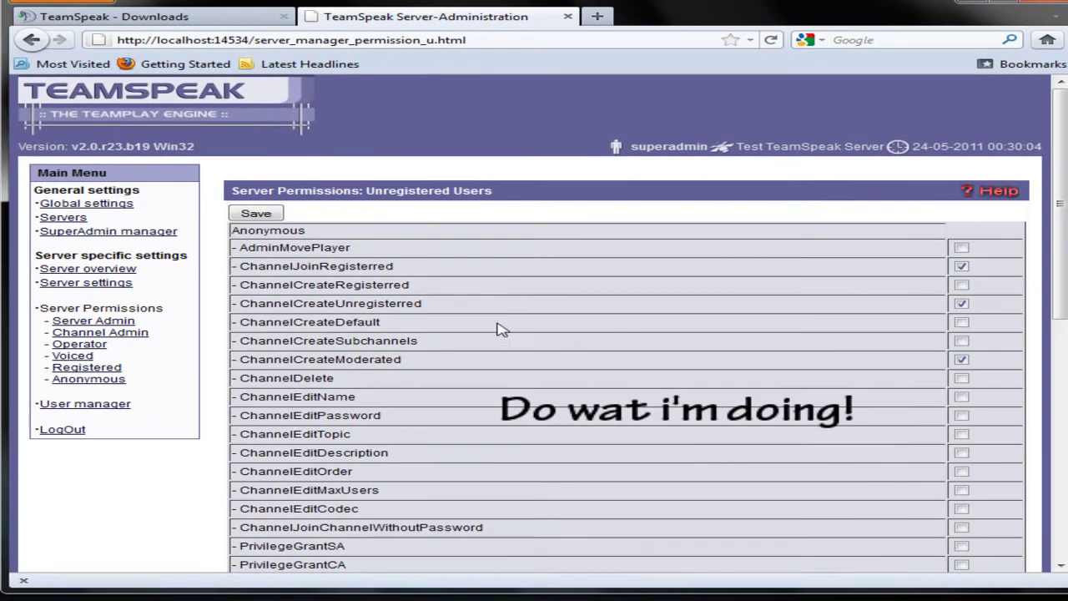
{"action": "scroll", "coordinate": [456, 330], "scroll_direction": "down", "scroll_amount": 2}
{"action": "scroll", "coordinate": [439, 477], "scroll_direction": "down", "scroll_amount": 4}
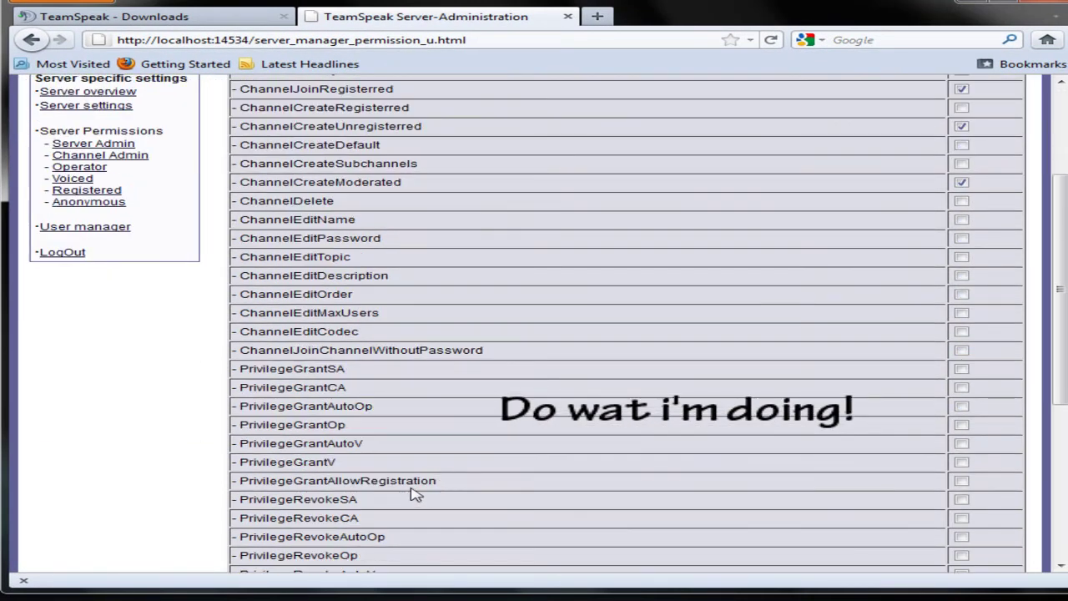
{"action": "scroll", "coordinate": [409, 500], "scroll_direction": "down", "scroll_amount": 3}
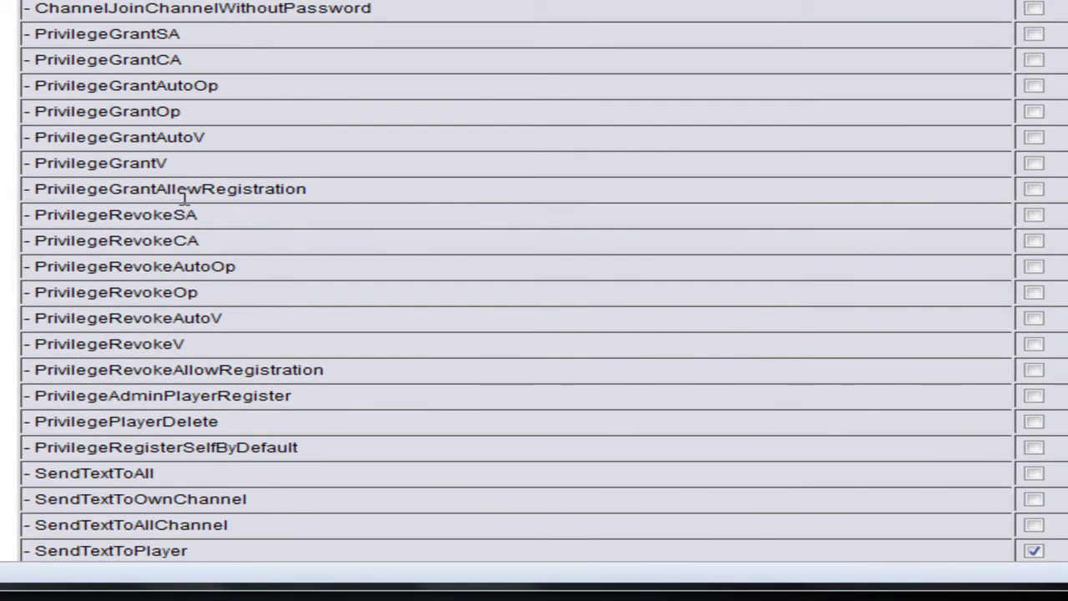
{"action": "scroll", "coordinate": [226, 322], "scroll_direction": "down", "scroll_amount": 3}
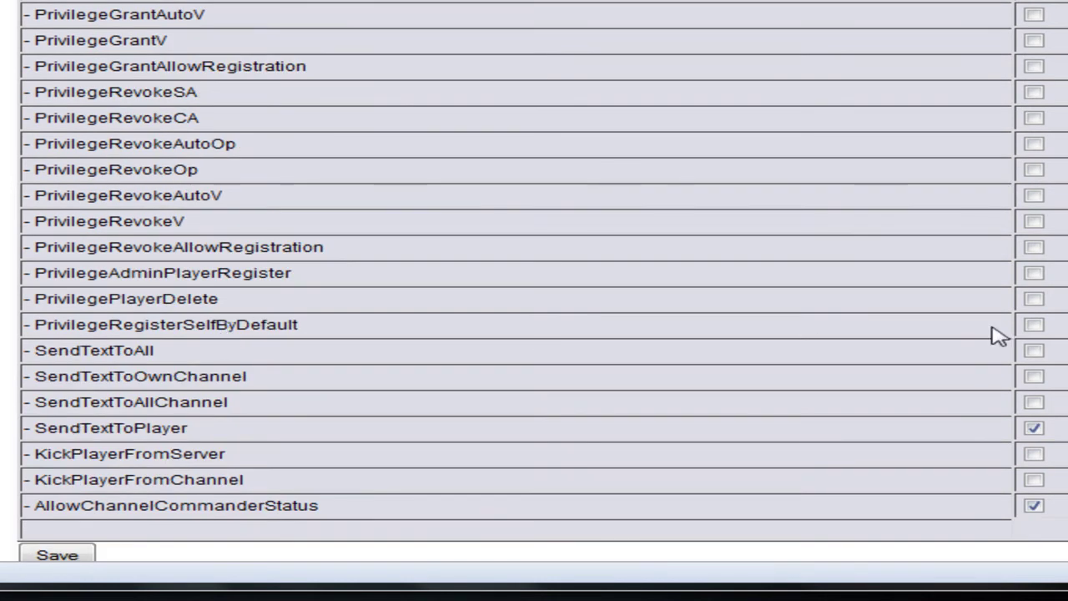
{"action": "left_click", "coordinate": [1034, 326]}
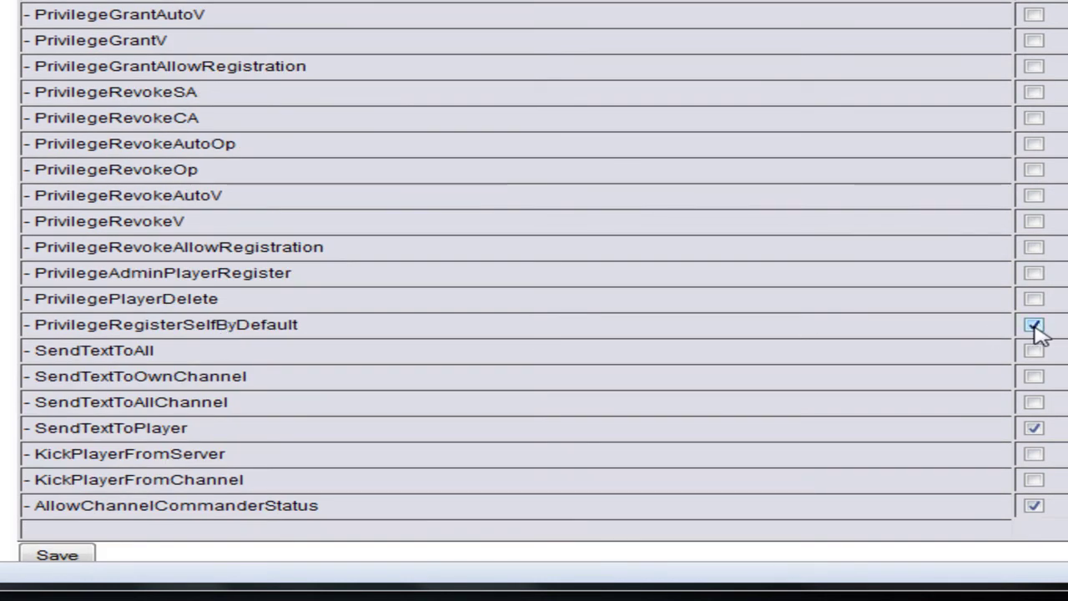
{"action": "scroll", "coordinate": [331, 265], "scroll_direction": "up", "scroll_amount": 3}
{"action": "scroll", "coordinate": [332, 271], "scroll_direction": "down", "scroll_amount": 3}
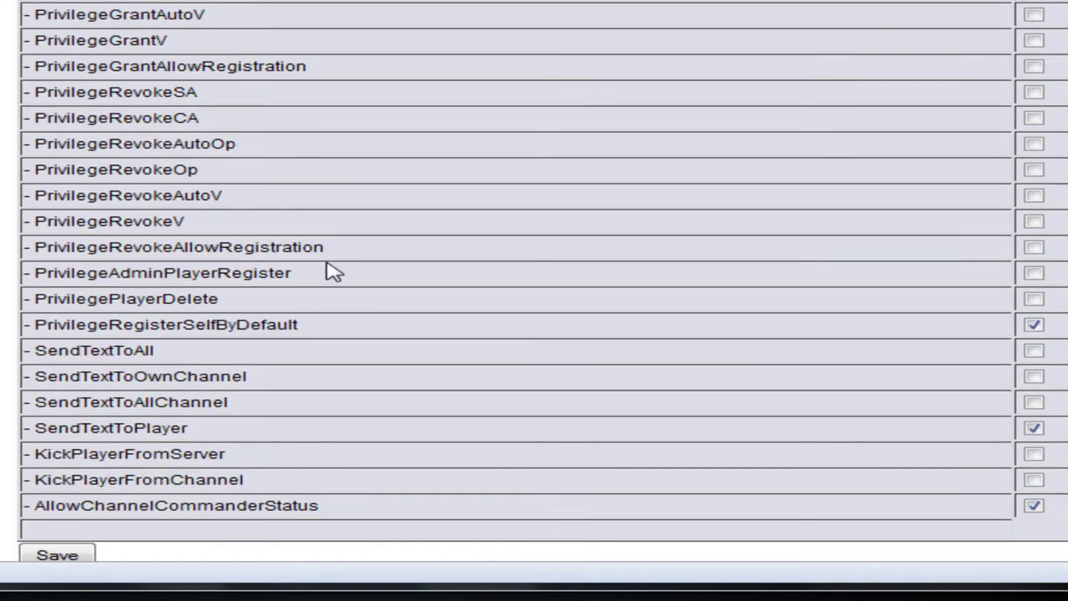
{"action": "left_click", "coordinate": [1034, 506]}
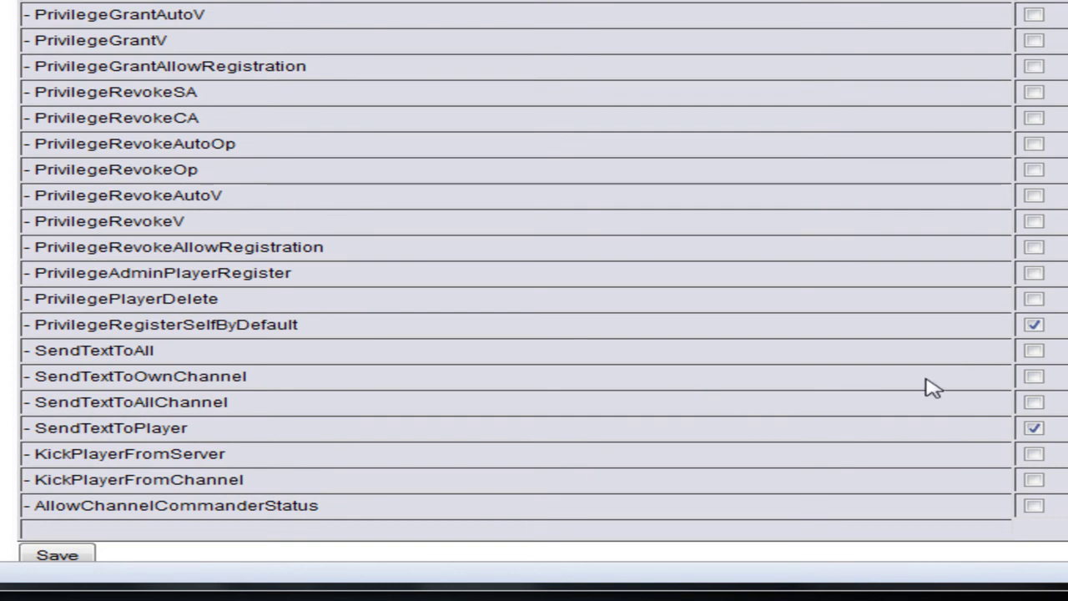
{"action": "left_click", "coordinate": [1033, 377]}
{"action": "left_click", "coordinate": [1036, 403]}
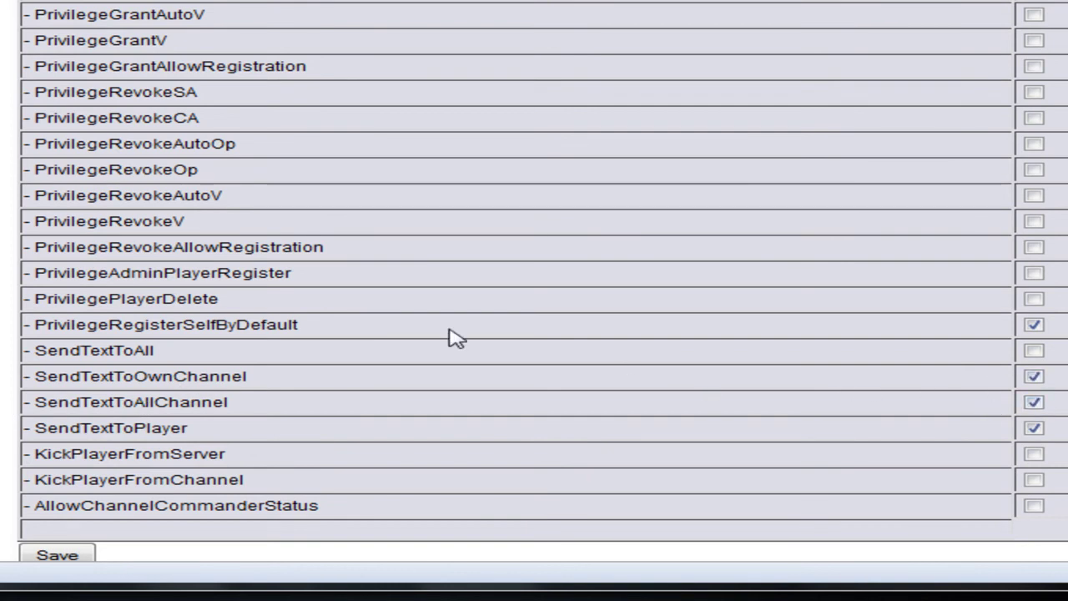
Stop anonymous users creating moderated channels and save the Anonymous permissions
{"action": "scroll", "coordinate": [457, 327], "scroll_direction": "up", "scroll_amount": 5}
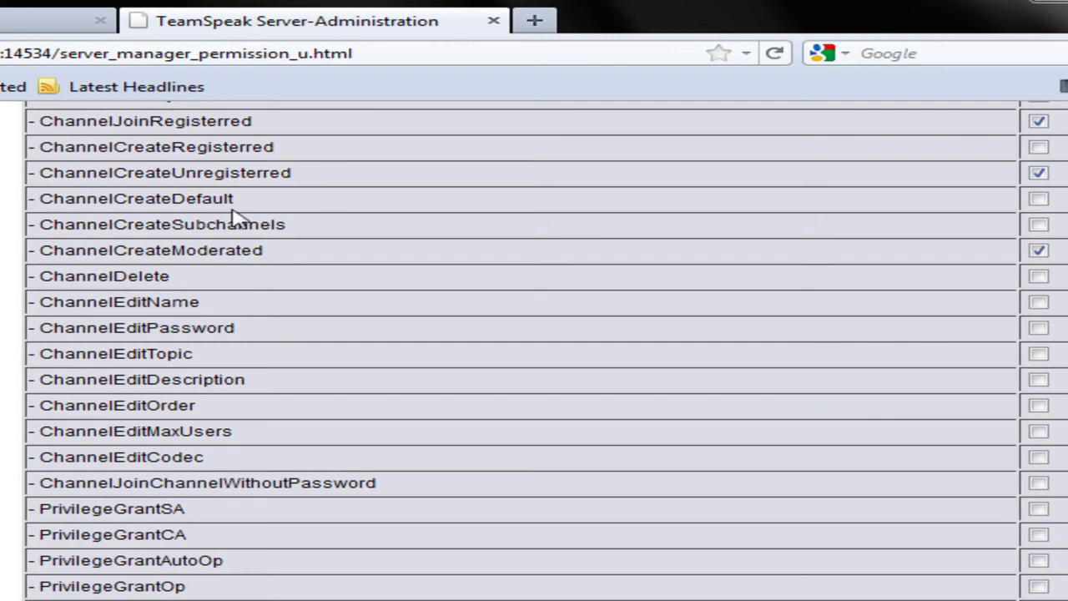
{"action": "scroll", "coordinate": [232, 215], "scroll_direction": "up", "scroll_amount": 3}
{"action": "left_click", "coordinate": [1038, 373]}
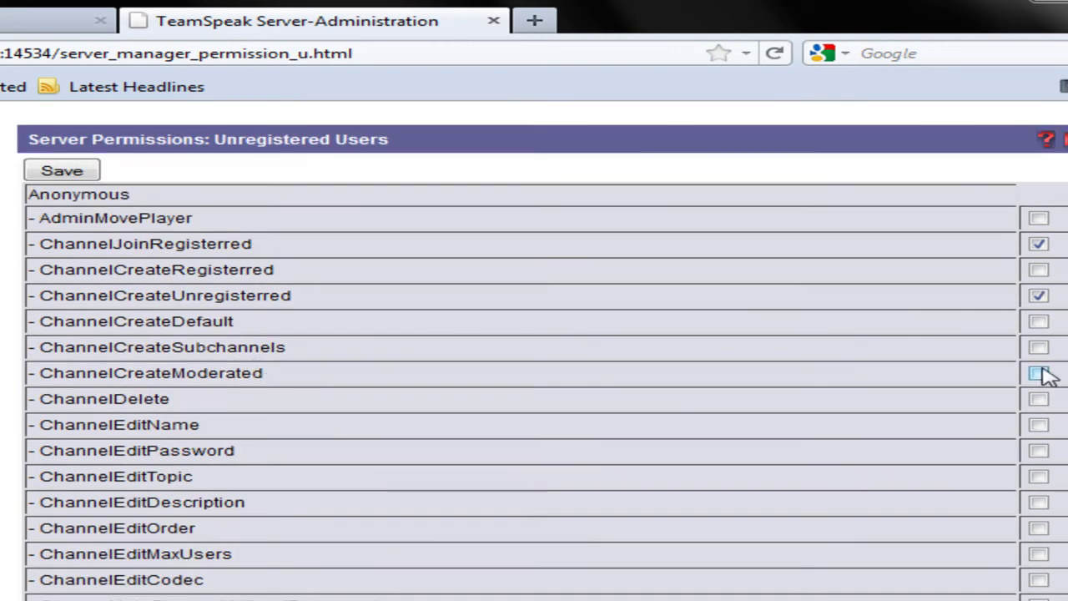
{"action": "scroll", "coordinate": [584, 414], "scroll_direction": "down", "scroll_amount": 3}
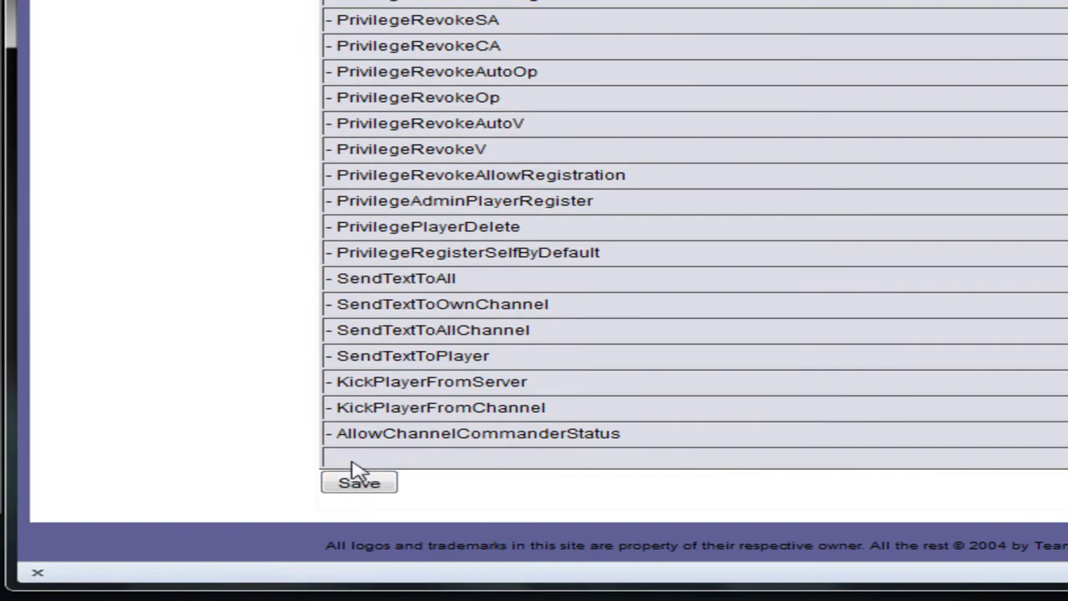
{"action": "left_click", "coordinate": [367, 484]}
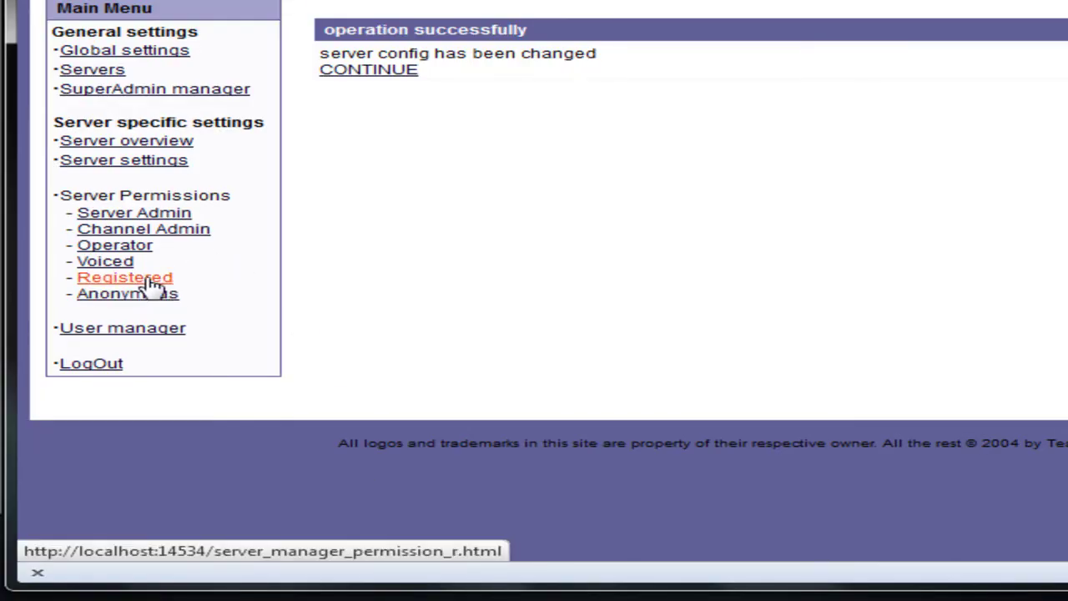
{"action": "left_click", "coordinate": [388, 71]}
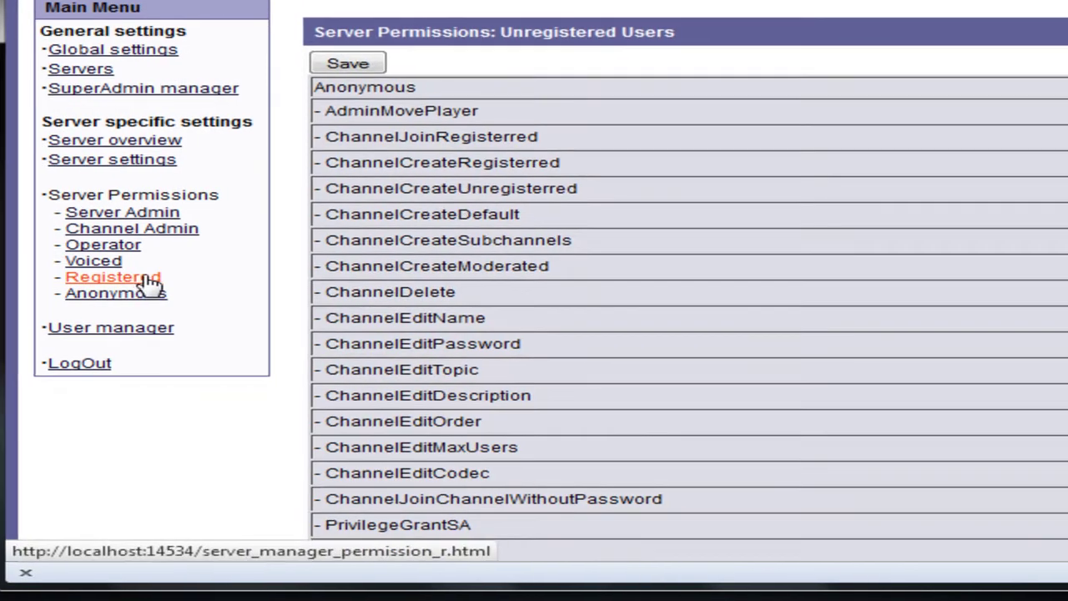
Remove registered and moderated channel creation for registered users, allow SendTextToAllChannel, and save
{"action": "left_click", "coordinate": [163, 282]}
{"action": "scroll", "coordinate": [326, 344], "scroll_direction": "down", "scroll_amount": 2}
{"action": "scroll", "coordinate": [331, 304], "scroll_direction": "up", "scroll_amount": 3}
{"action": "scroll", "coordinate": [467, 133], "scroll_direction": "down", "scroll_amount": 3}
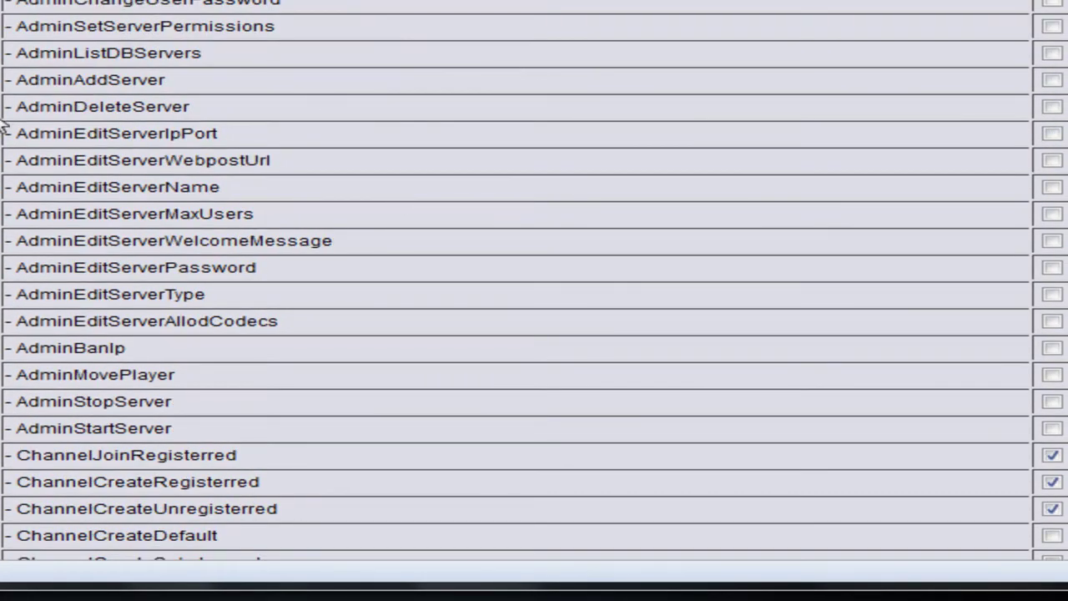
{"action": "scroll", "coordinate": [109, 114], "scroll_direction": "up", "scroll_amount": 2}
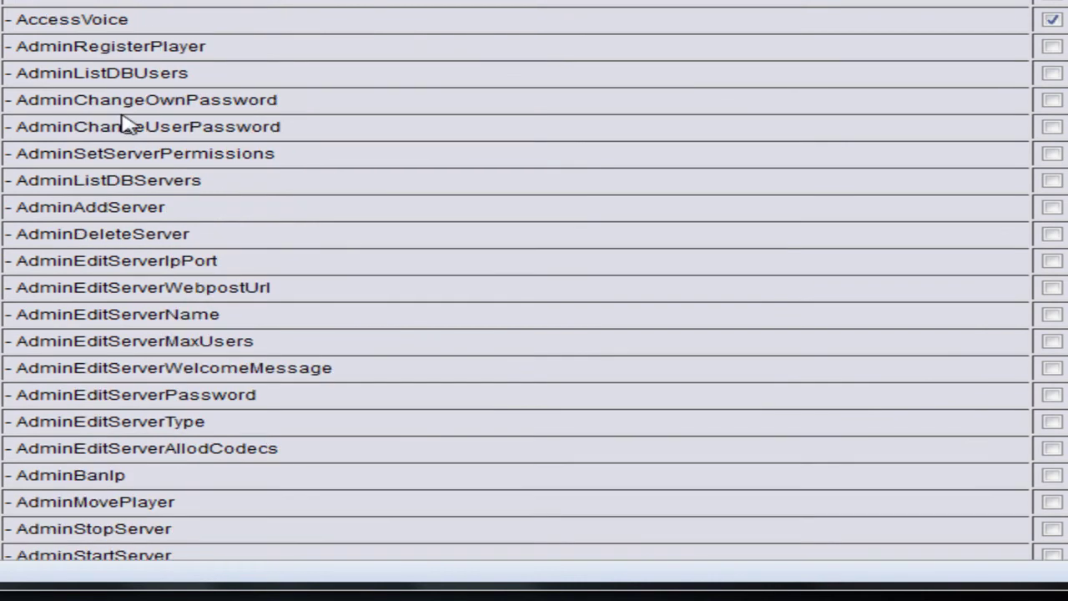
{"action": "scroll", "coordinate": [168, 183], "scroll_direction": "down", "scroll_amount": 5}
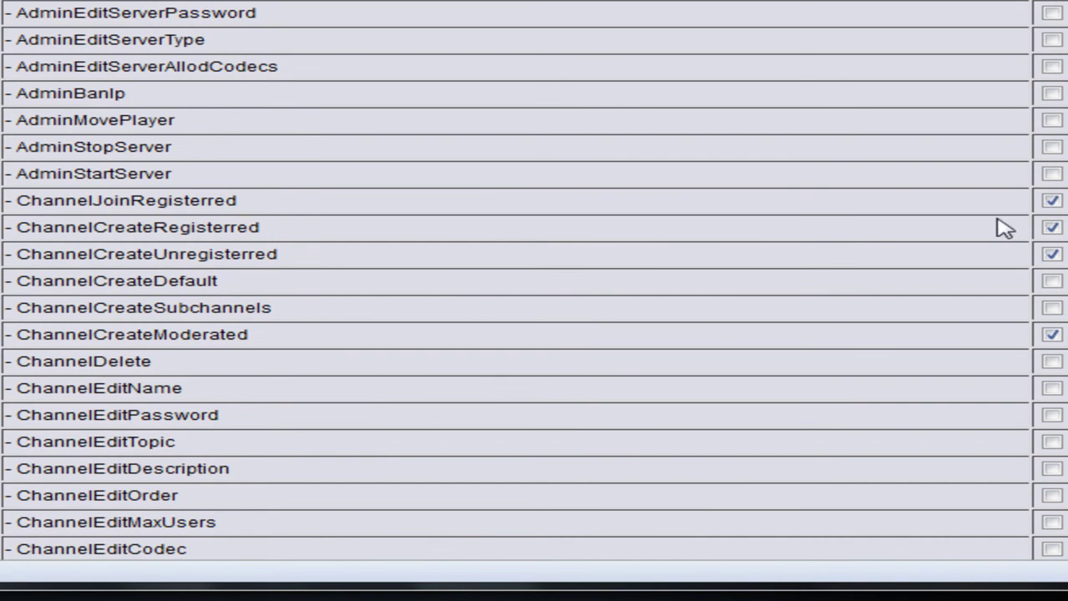
{"action": "left_click", "coordinate": [1052, 229]}
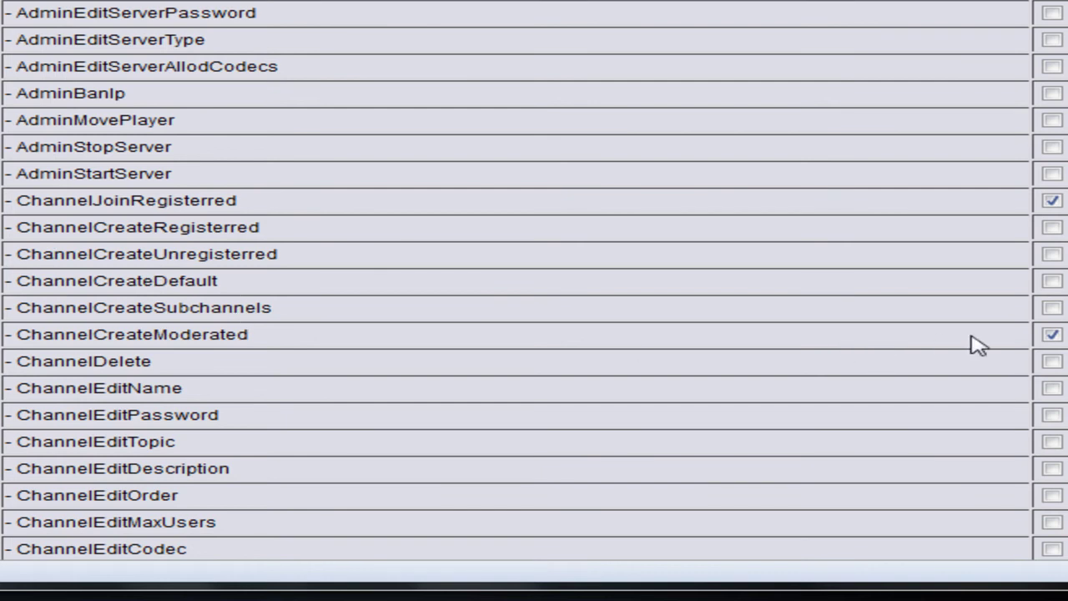
{"action": "left_click", "coordinate": [1052, 334]}
{"action": "scroll", "coordinate": [646, 308], "scroll_direction": "down", "scroll_amount": 10}
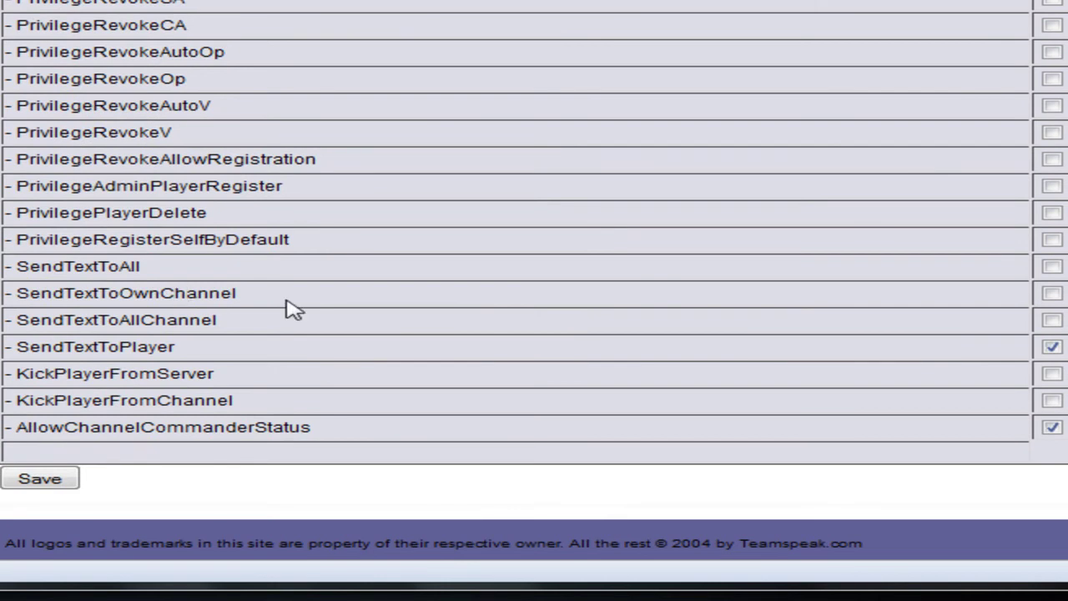
{"action": "left_click", "coordinate": [1051, 320]}
{"action": "left_click", "coordinate": [48, 483]}
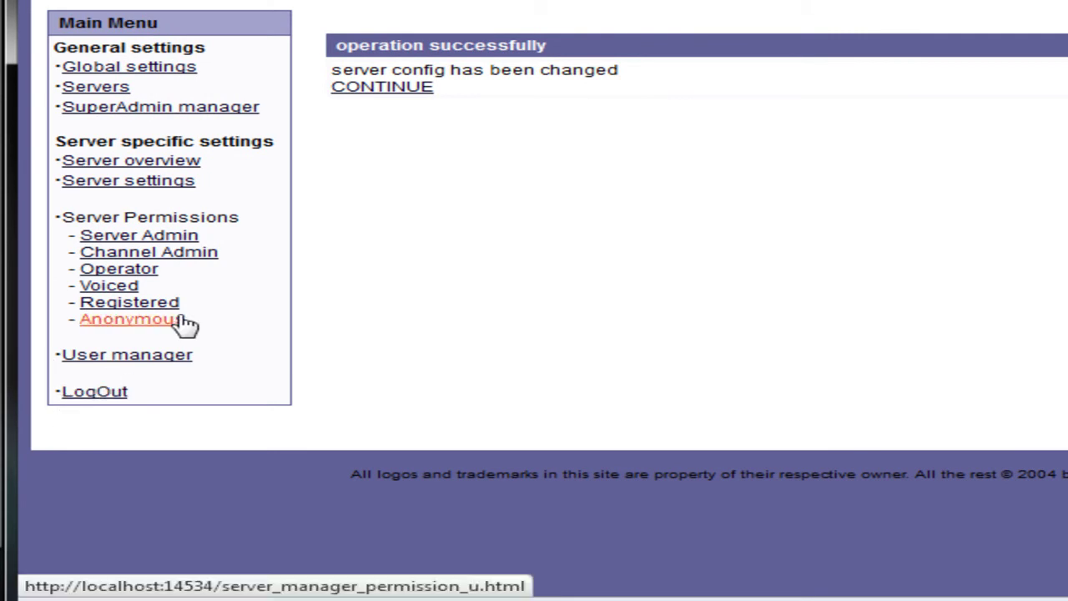
Grant Channel Admins SendTextToAll and KickPlayerFromServer, then save their permissions
{"action": "left_click", "coordinate": [35, 245]}
{"action": "scroll", "coordinate": [342, 240], "scroll_direction": "down", "scroll_amount": 5}
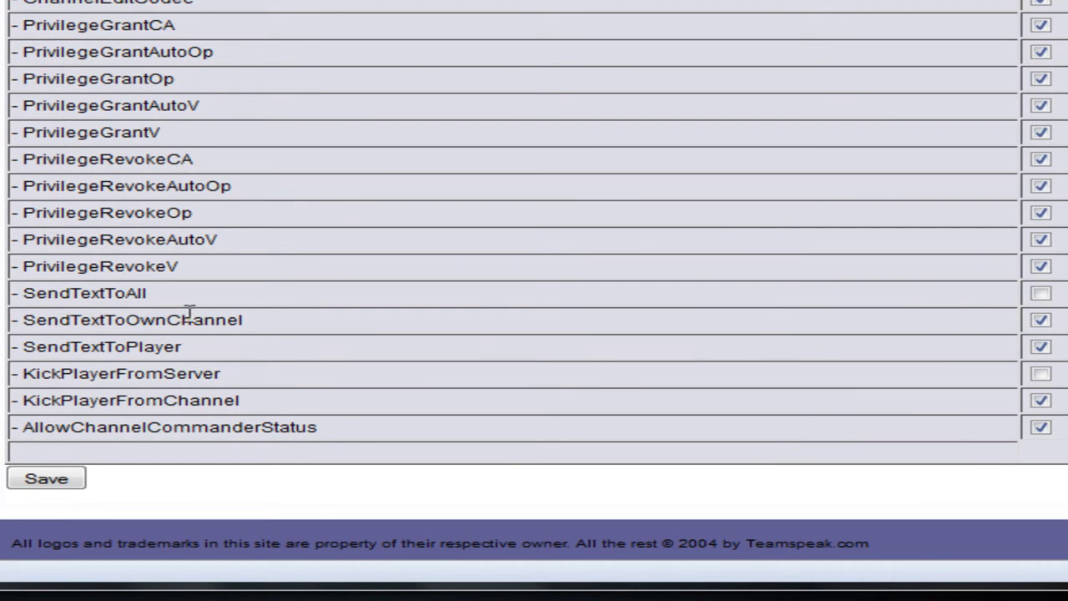
{"action": "left_click", "coordinate": [1040, 294]}
{"action": "left_click", "coordinate": [1041, 374]}
{"action": "left_click", "coordinate": [48, 482]}
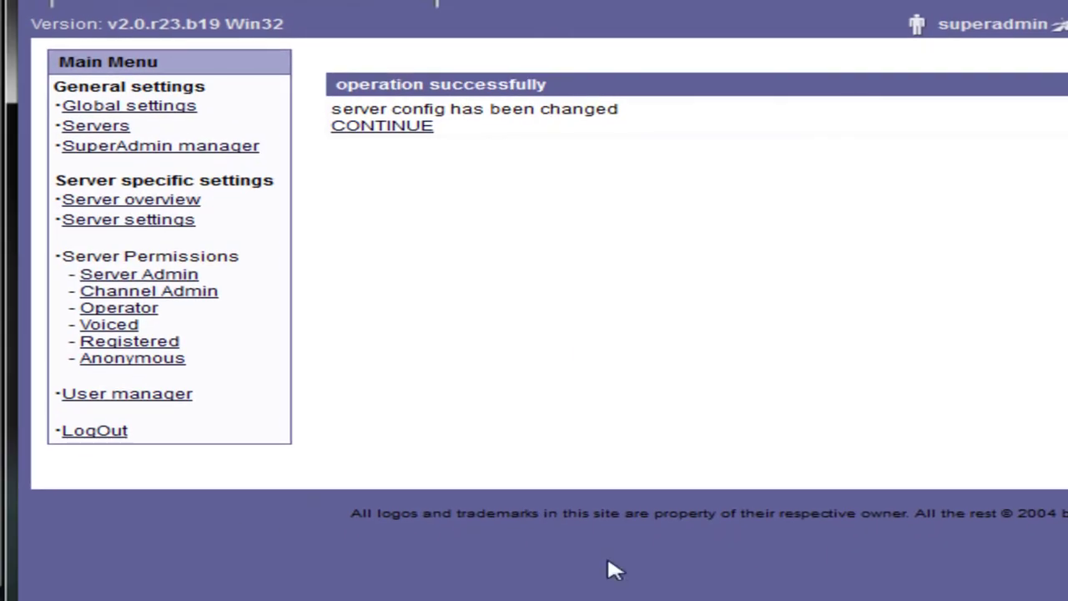
{"action": "left_click", "coordinate": [417, 126]}
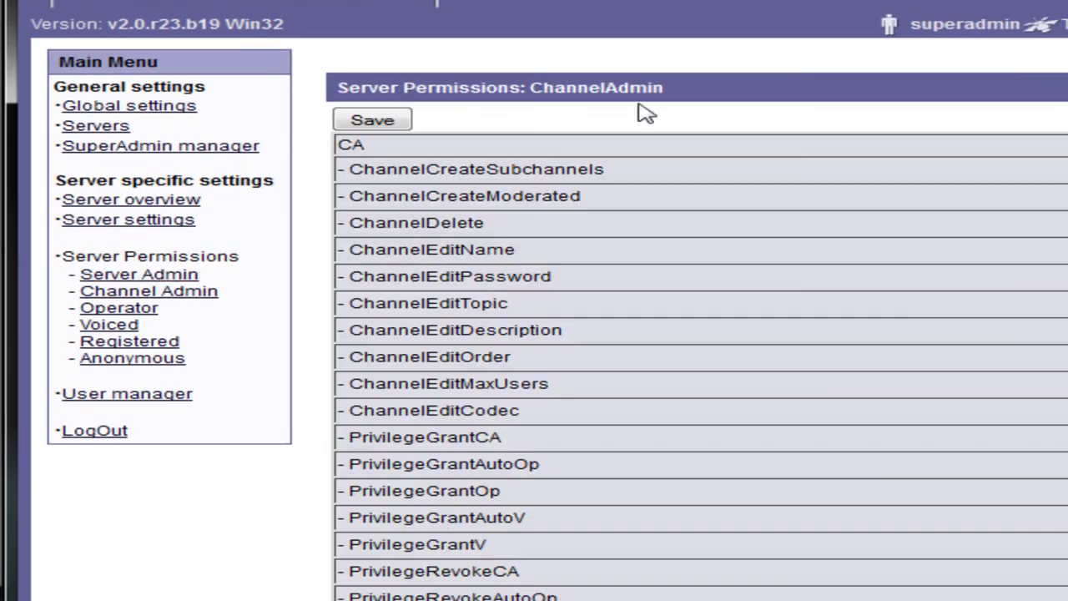
Delete the existing admin client from the User manager
{"action": "left_click", "coordinate": [156, 399]}
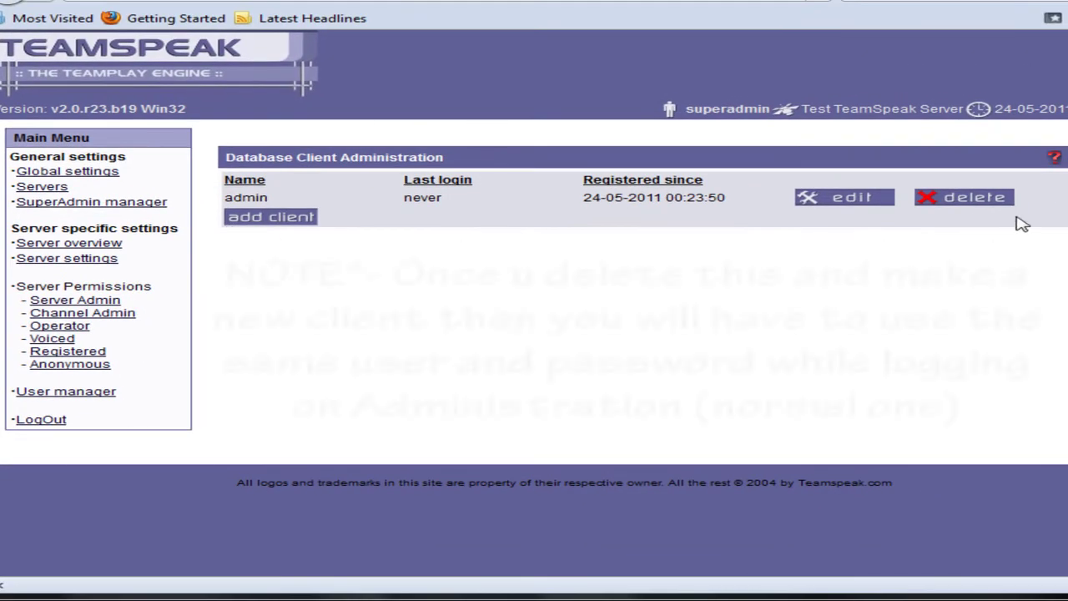
{"action": "left_click", "coordinate": [962, 207]}
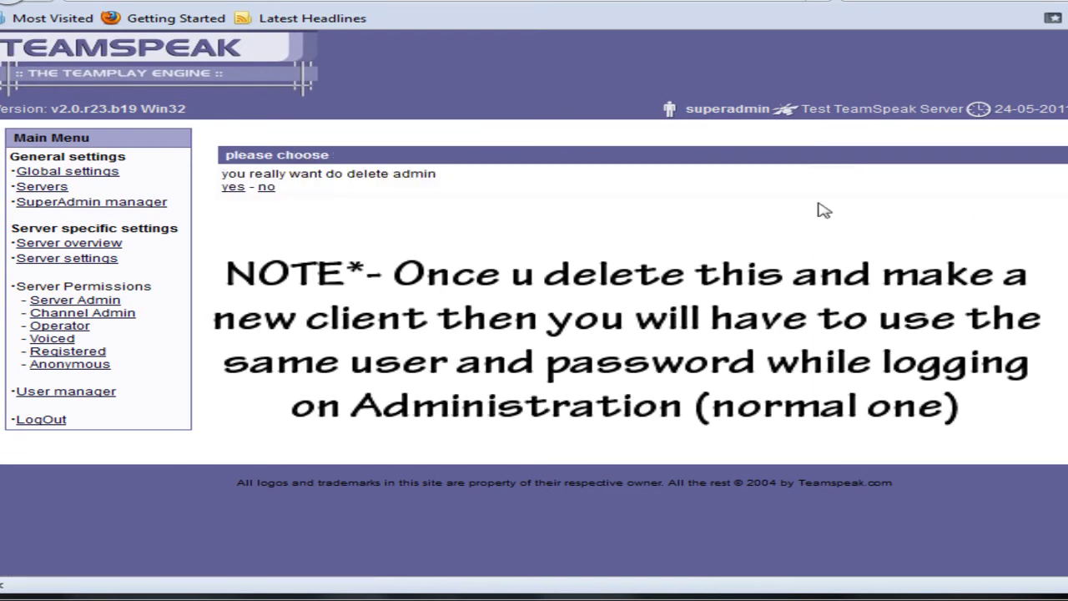
{"action": "left_click", "coordinate": [235, 188]}
{"action": "left_click", "coordinate": [238, 186]}
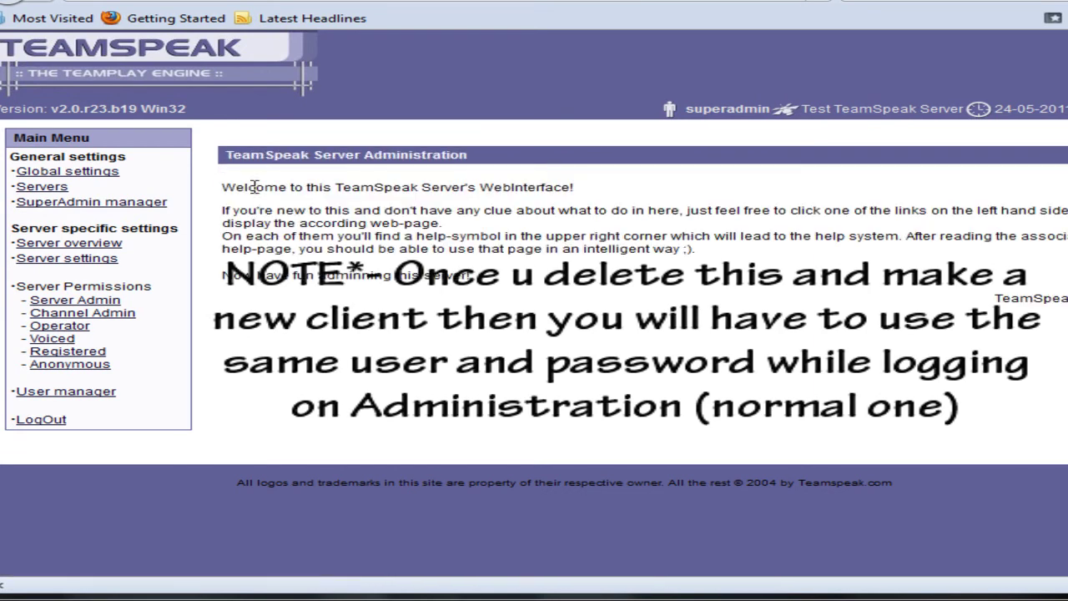
{"action": "left_click", "coordinate": [69, 392]}
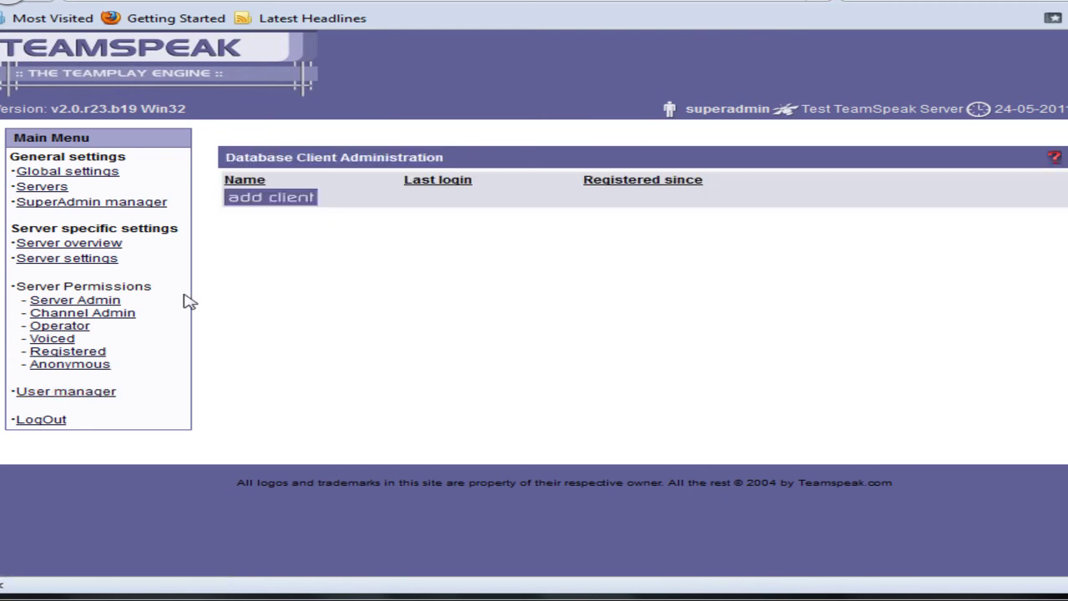
Add a new admin client with a login, confirmed password and ServerAdmin rights
{"action": "left_click", "coordinate": [265, 202]}
{"action": "left_click", "coordinate": [514, 178]}
{"action": "type", "text": "admin"}
{"action": "key", "text": "Tab"}
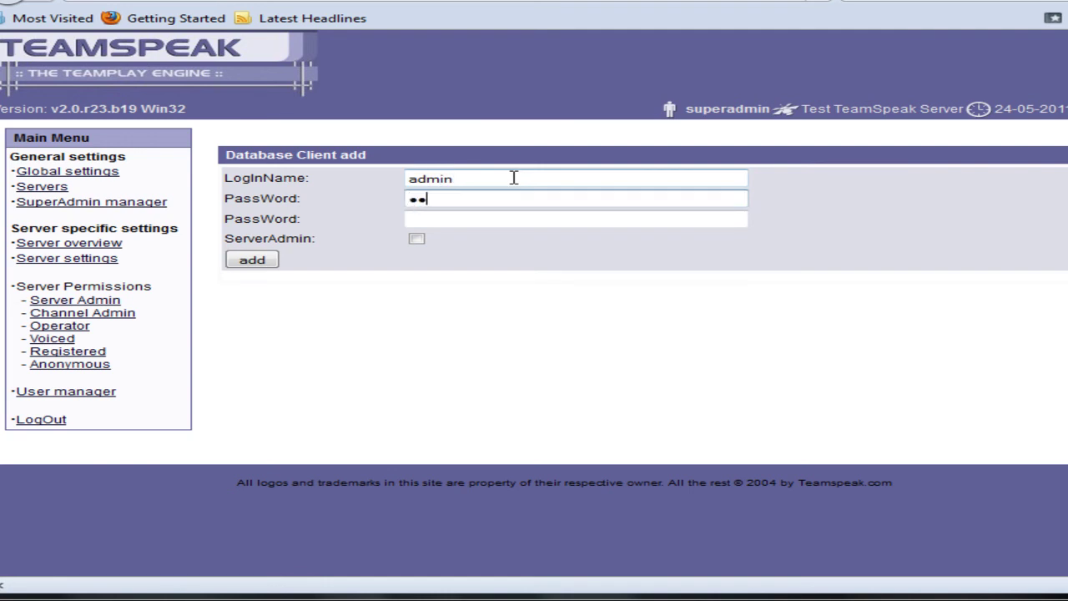
{"action": "type", "text": "••"}
{"action": "key", "text": "Tab"}
{"action": "type", "text": "••••••"}
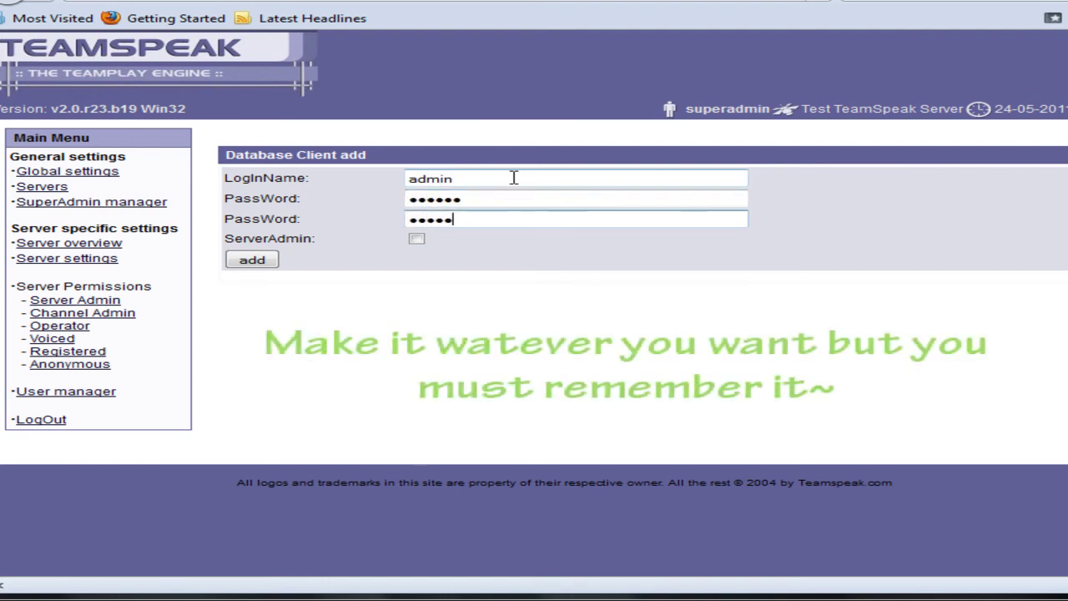
{"action": "left_click", "coordinate": [416, 239]}
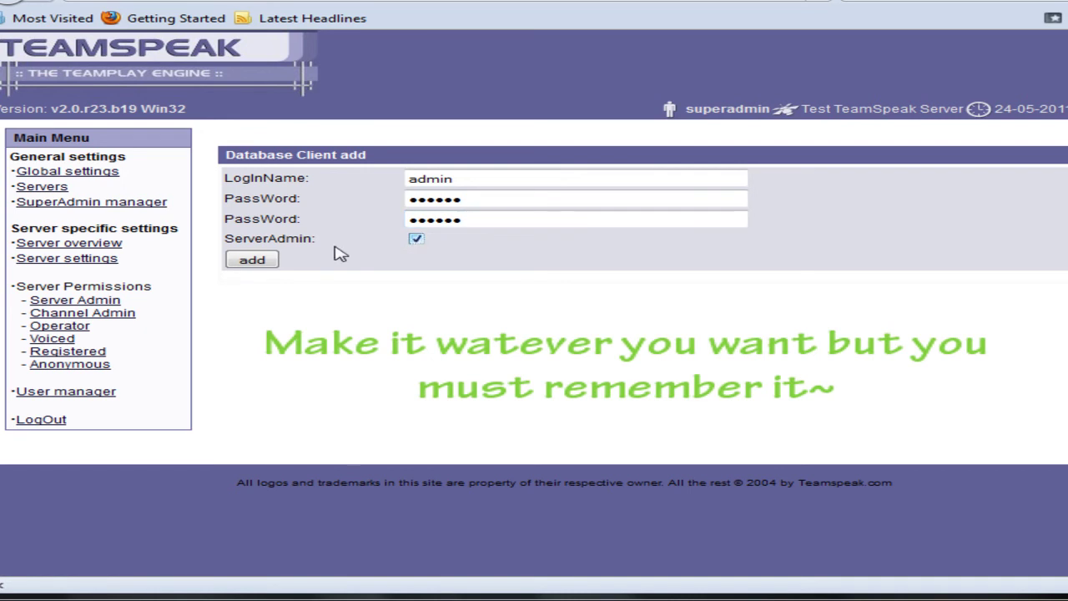
{"action": "left_click", "coordinate": [265, 262]}
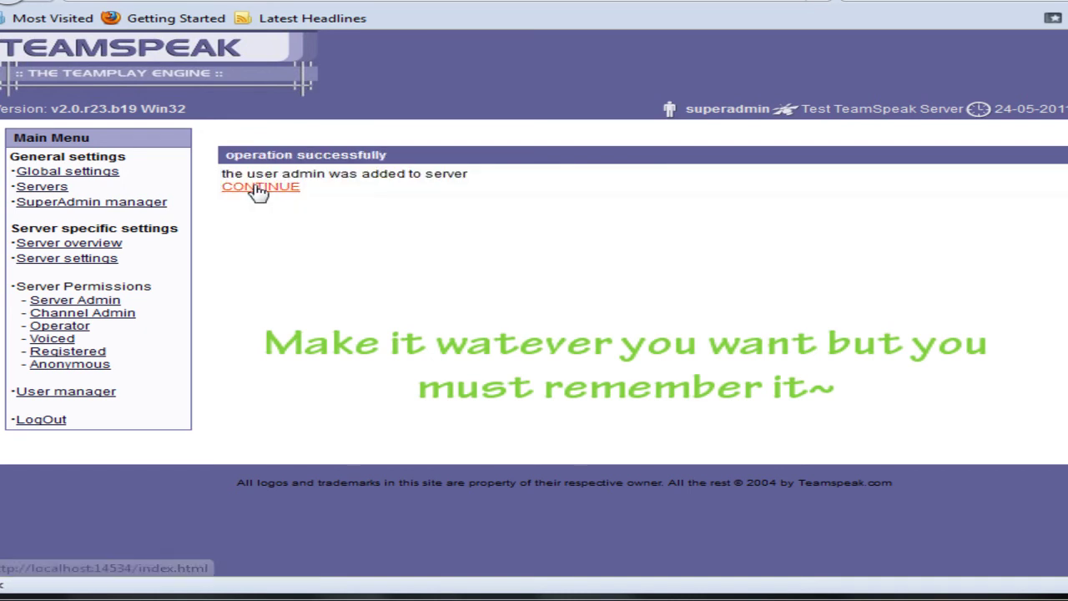
{"action": "left_click", "coordinate": [242, 190]}
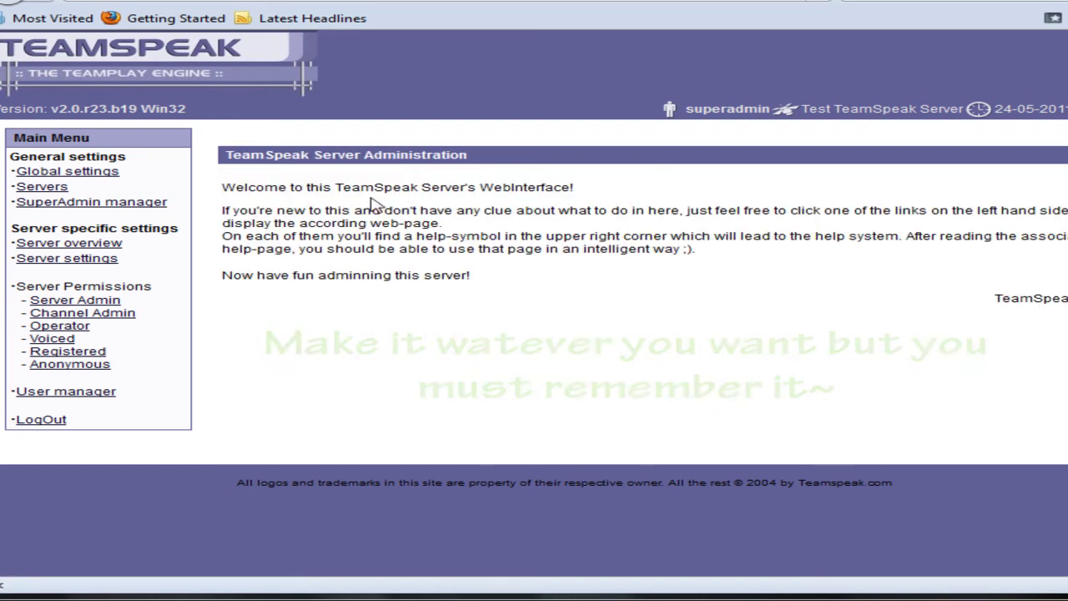
{"action": "left_click_drag", "start_coordinate": [223, 189], "coordinate": [574, 190]}
Run ipconfig to find default gateway 192.168.1.1, then minimize the console
{"action": "left_click", "coordinate": [576, 190]}
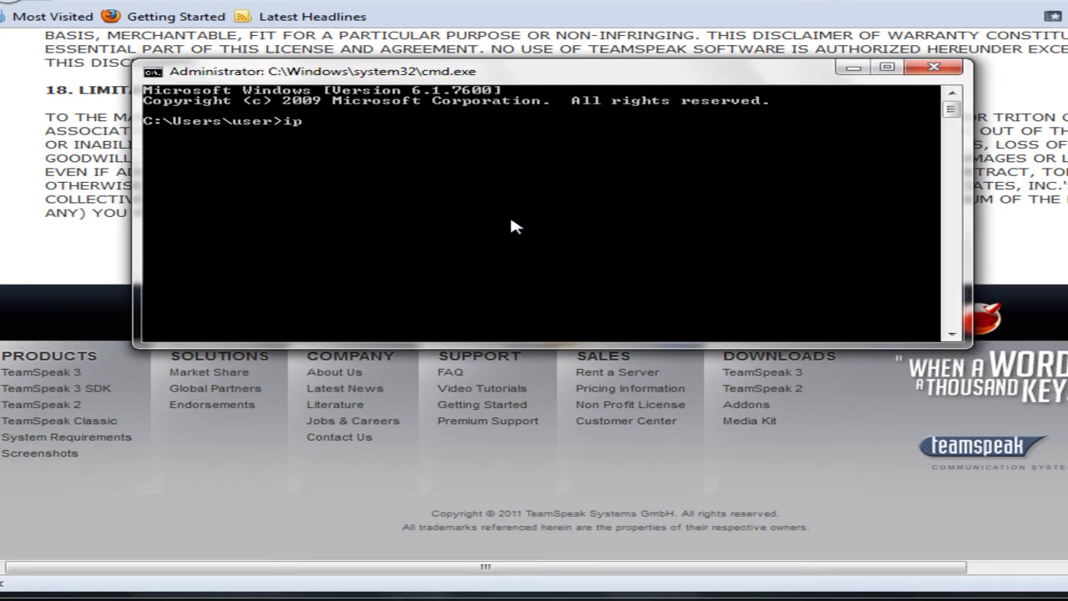
{"action": "type", "text": "ig"}
{"action": "key", "text": "Return"}
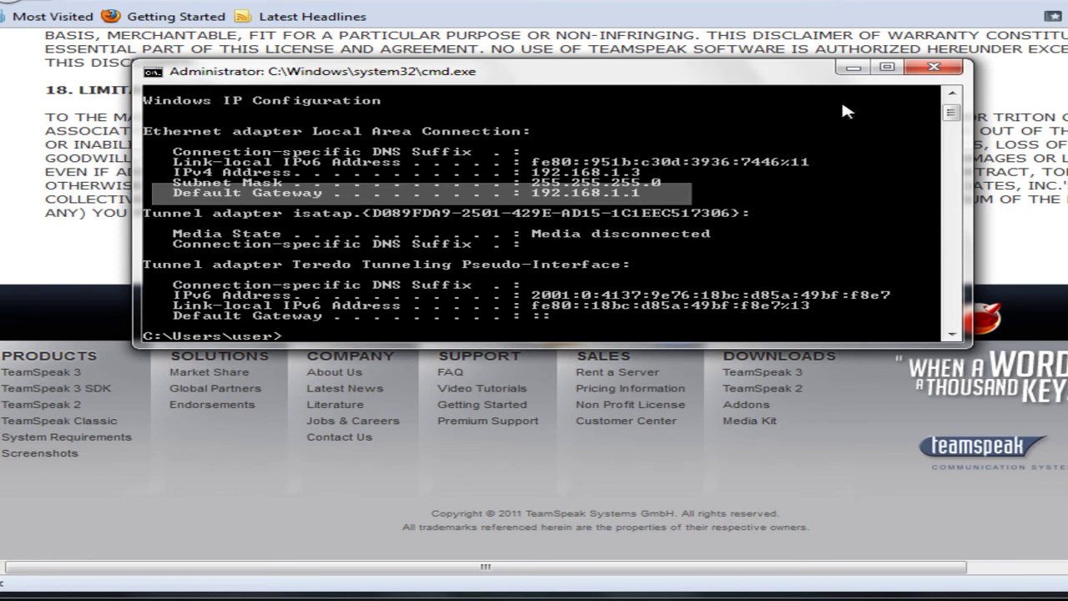
{"action": "left_click", "coordinate": [852, 67]}
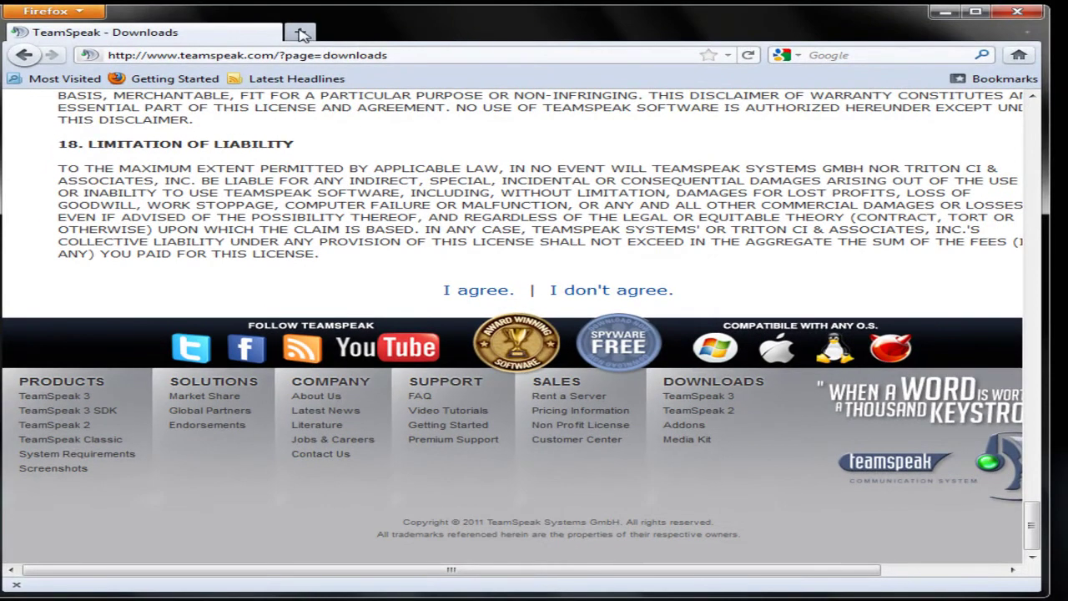
Open a new browser tab and load the router page at 192.168.1.1
{"action": "left_click", "coordinate": [311, 39]}
{"action": "key", "text": "ctrl+t"}
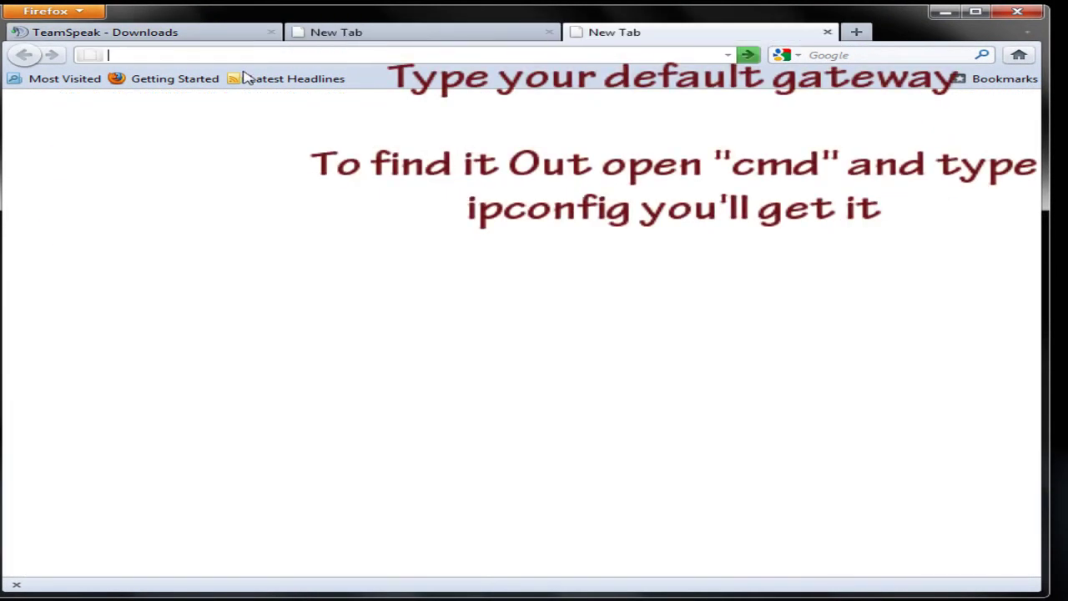
{"action": "left_click", "coordinate": [548, 32]}
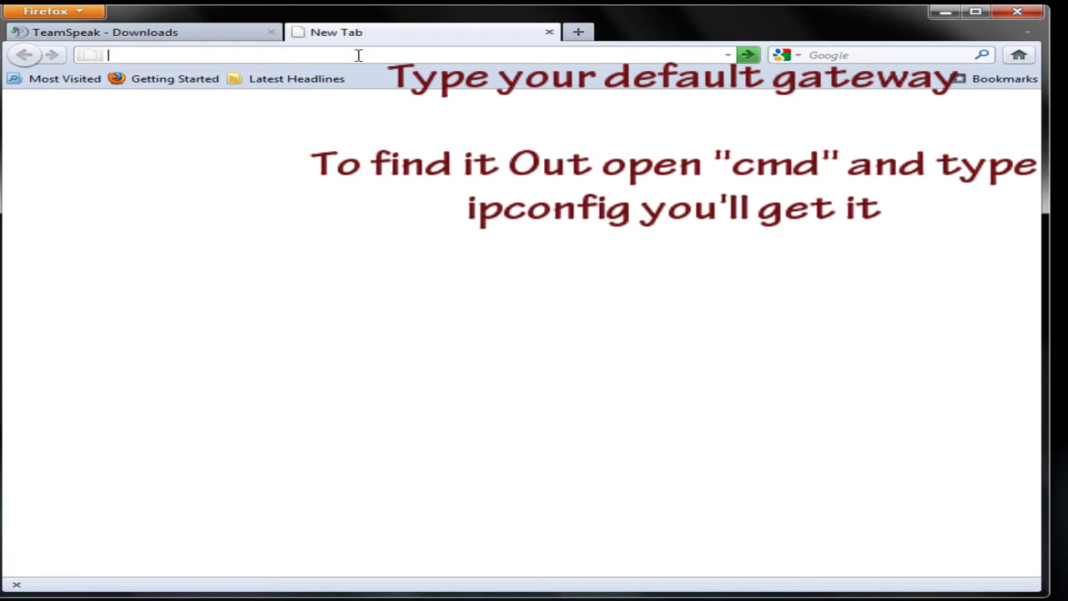
{"action": "type", "text": "192.168.1.1"}
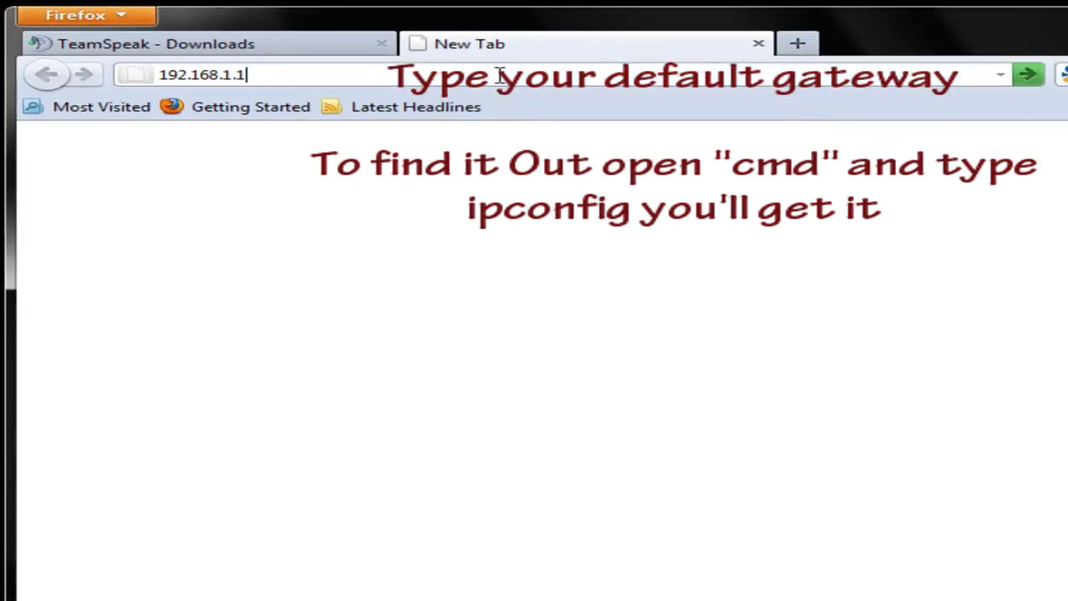
{"action": "key", "text": "Return"}
Sign in with the router credentials and go to Advanced Setup, NAT, Virtual Server
{"action": "type", "text": "admin"}
{"action": "key", "text": "Tab"}
{"action": "type", "text": "ad"}
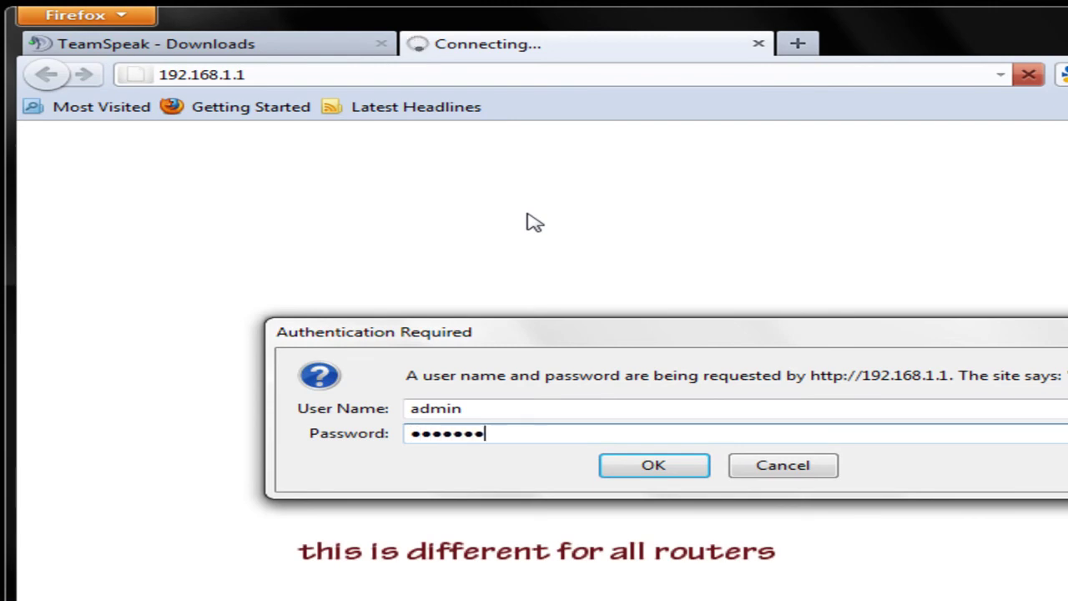
{"action": "key", "text": "Return"}
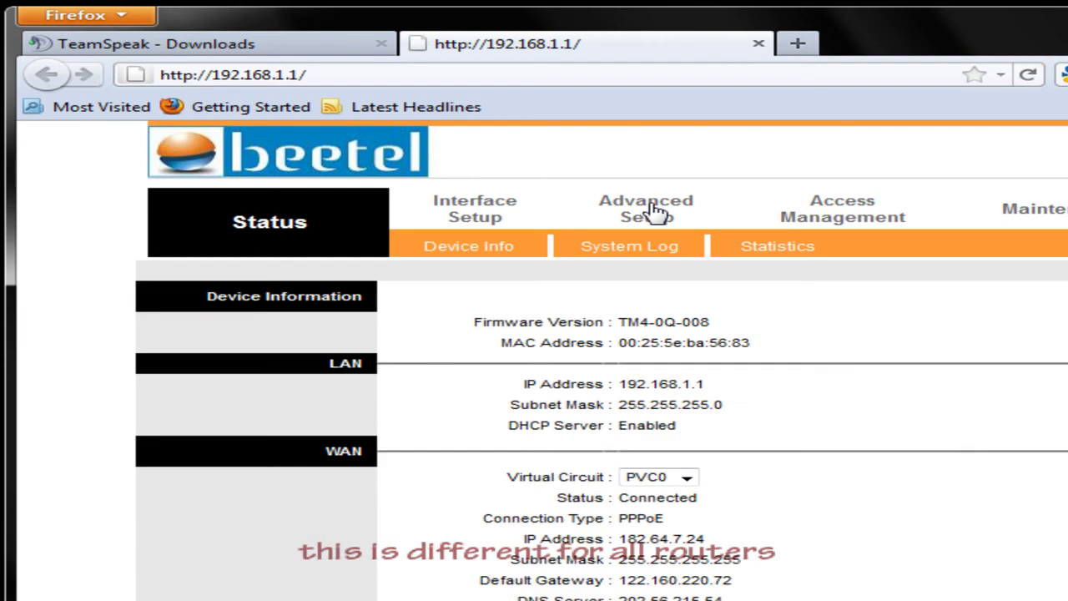
{"action": "left_click", "coordinate": [653, 213]}
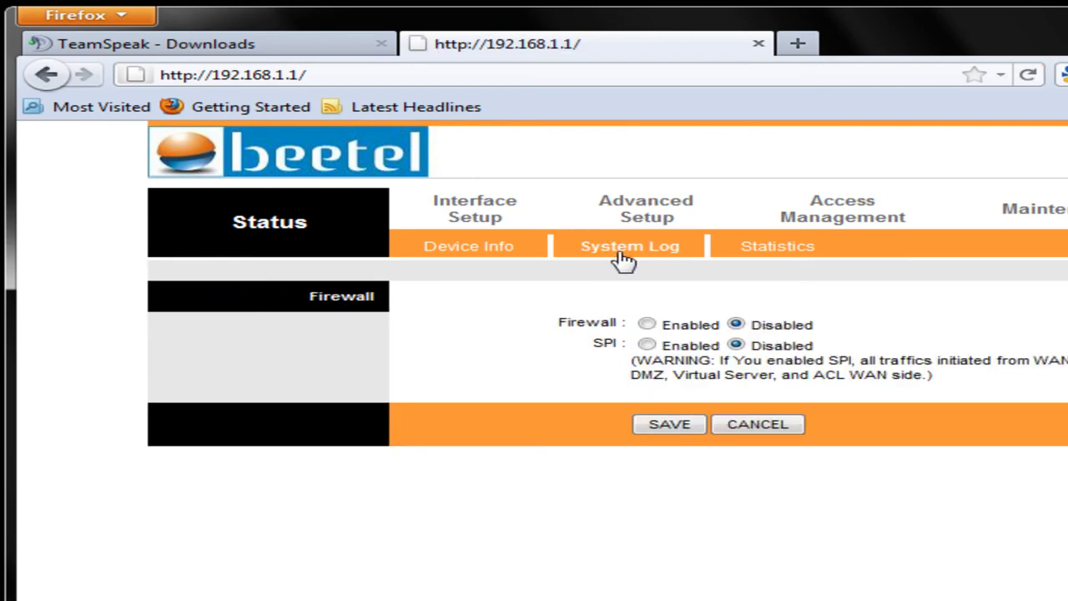
{"action": "left_click", "coordinate": [584, 250]}
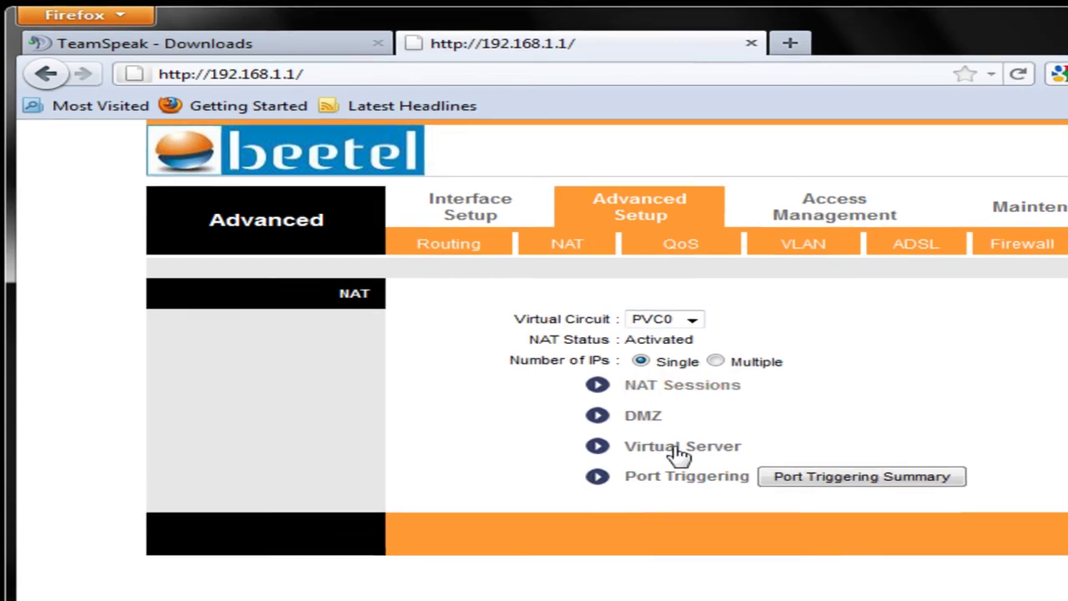
{"action": "left_click", "coordinate": [679, 450]}
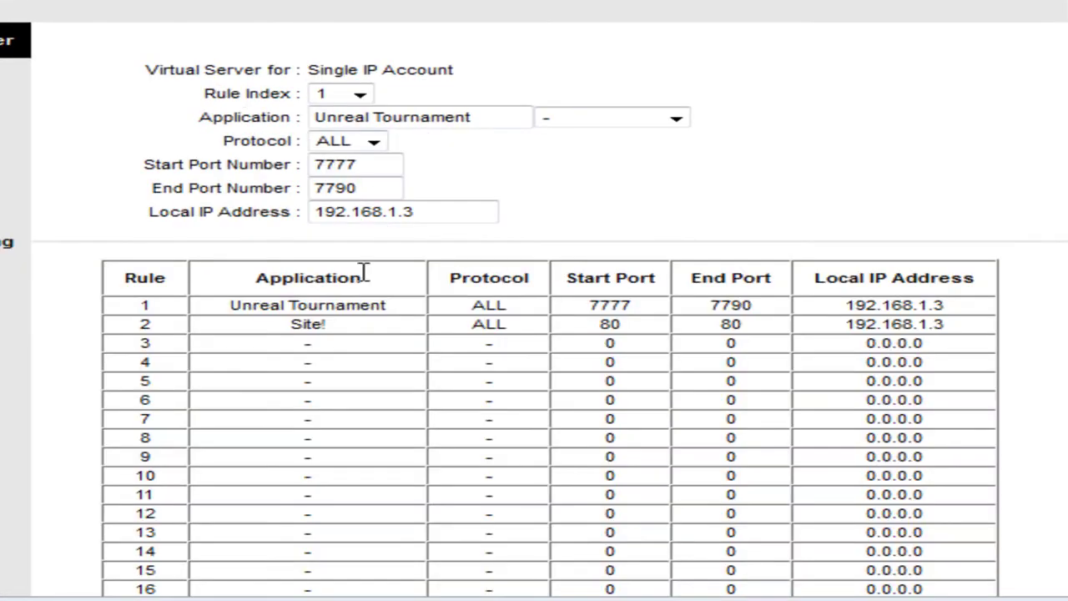
Select Rule Index 3 and name the application Team Speak
{"action": "left_click", "coordinate": [359, 95]}
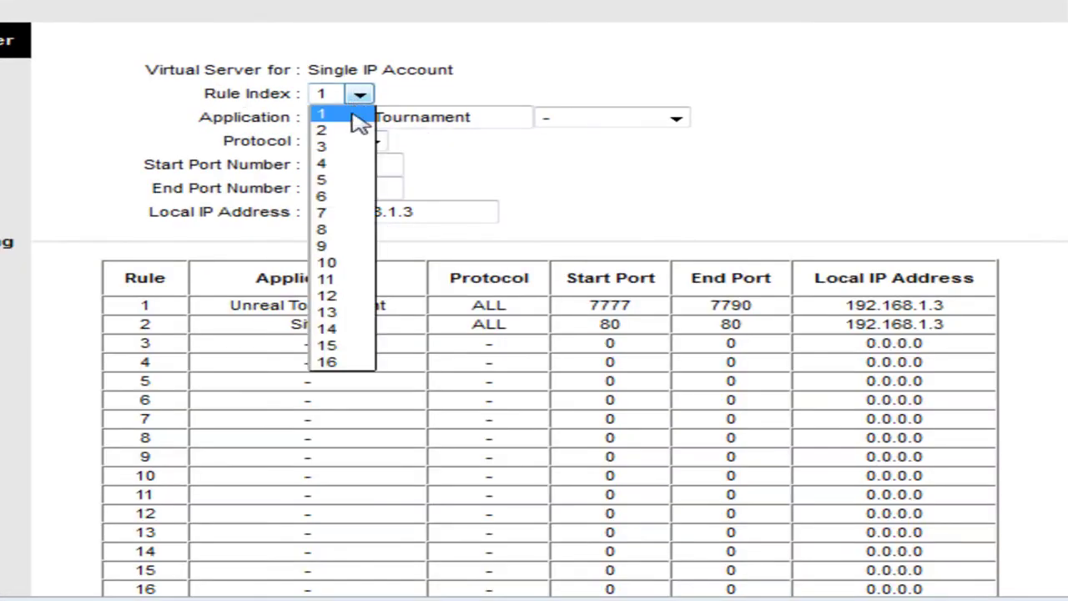
{"action": "left_click", "coordinate": [348, 148]}
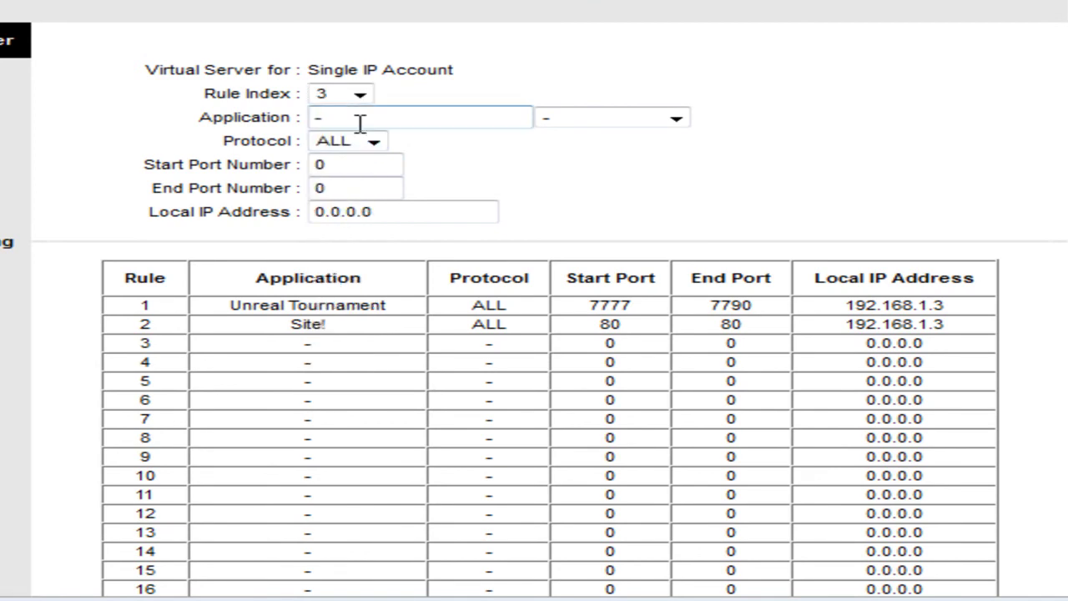
{"action": "scroll", "coordinate": [359, 123], "scroll_direction": "down", "scroll_amount": 3}
{"action": "scroll", "coordinate": [369, 115], "scroll_direction": "up", "scroll_amount": 3}
{"action": "type", "text": "Team Speak"}
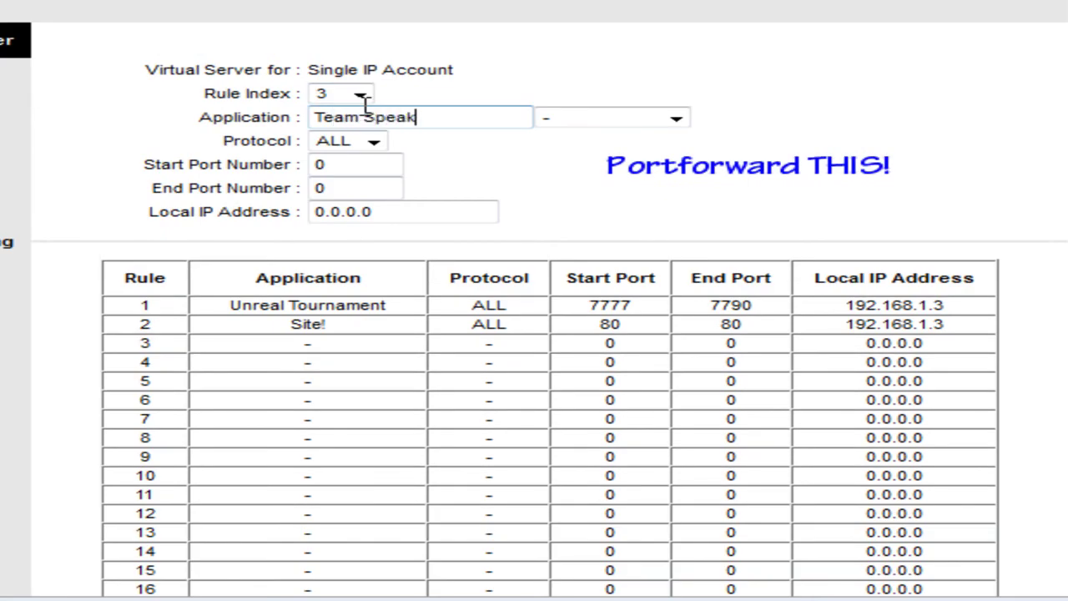
Set the protocol to UDP with start and end port 8767
{"action": "left_click", "coordinate": [374, 142]}
{"action": "left_click", "coordinate": [379, 193]}
{"action": "left_click", "coordinate": [358, 165]}
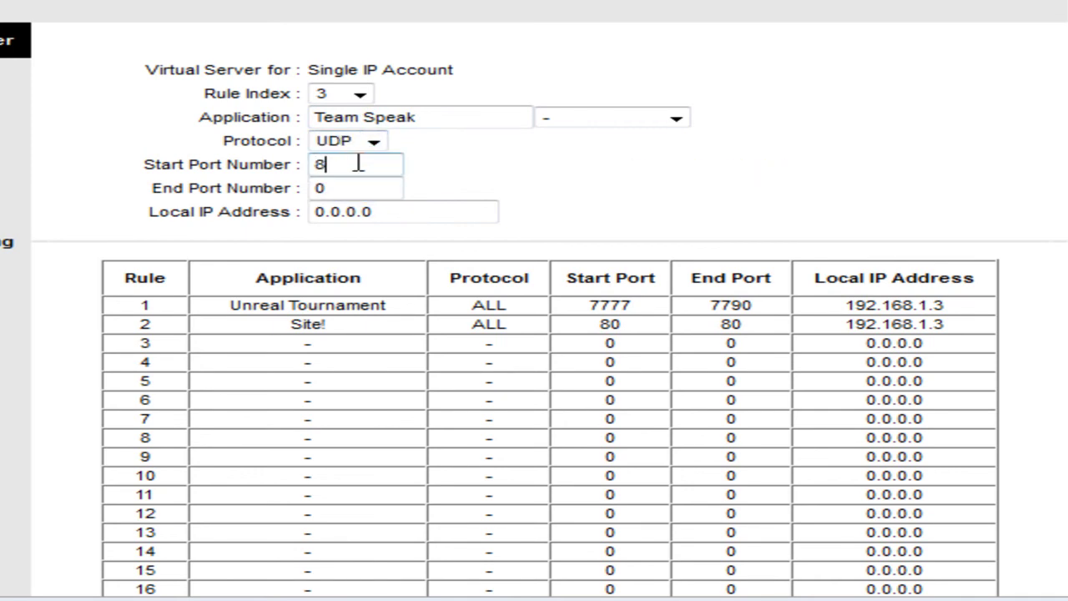
{"action": "key", "text": "Tab"}
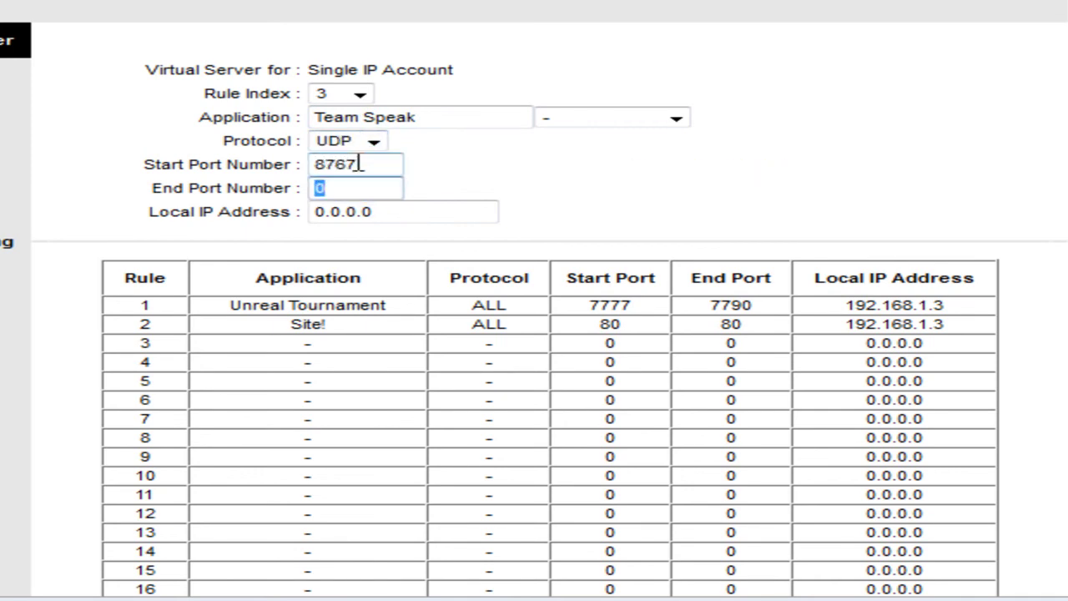
{"action": "key", "text": "Tab"}
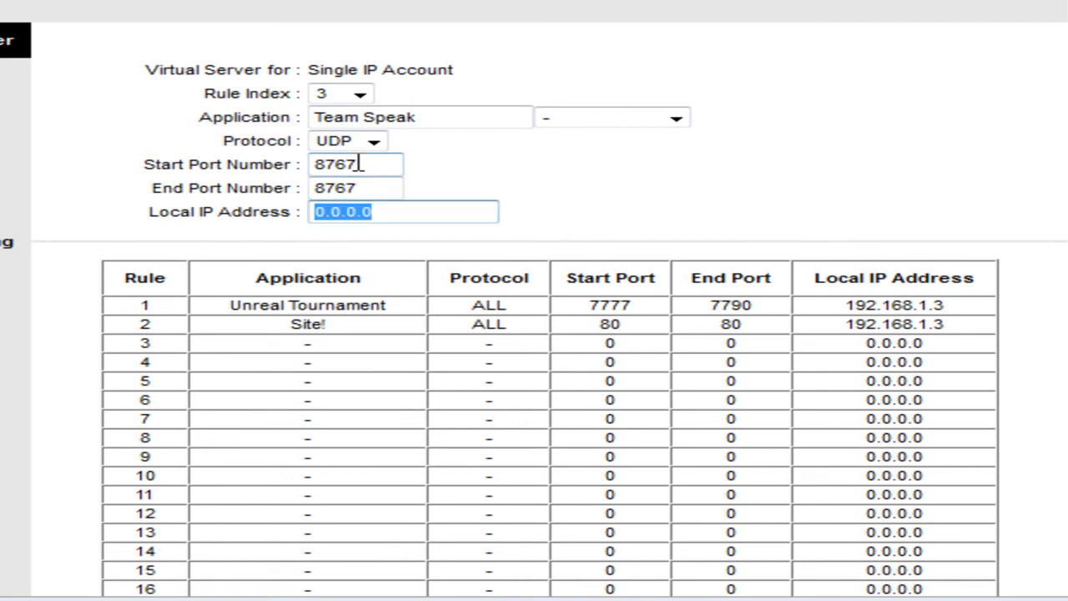